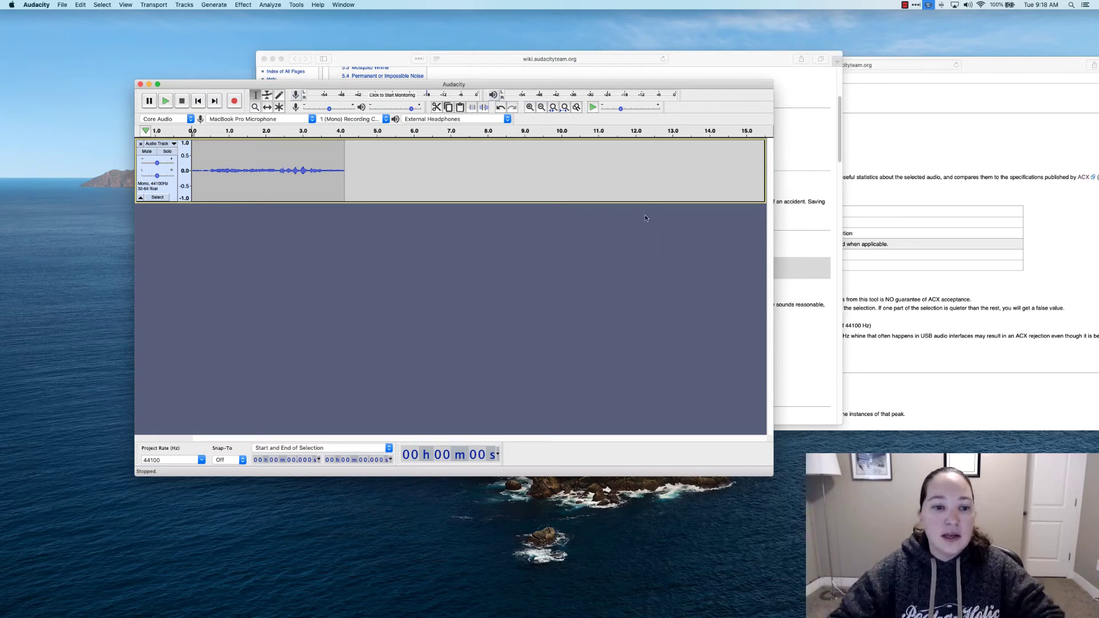
left_click_drag(376, 86, 429, 130)
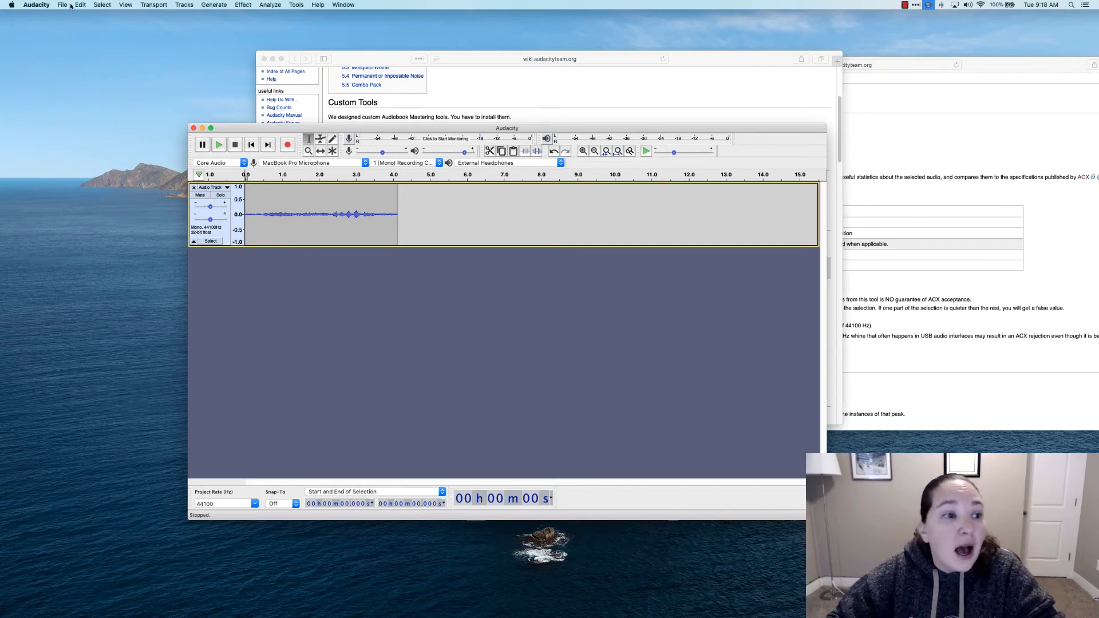
left_click_drag(310, 133, 320, 100)
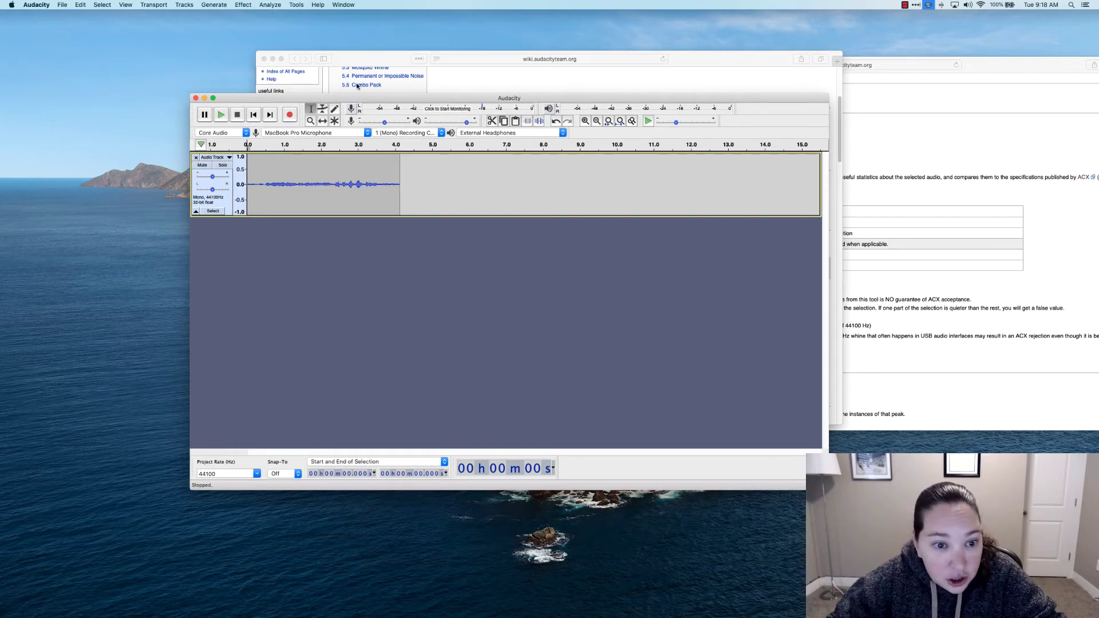
mouse_move(344, 101)
left_mouse_down()
mouse_move(412, 91)
mouse_move(341, 86)
mouse_move(352, 97)
left_mouse_up()
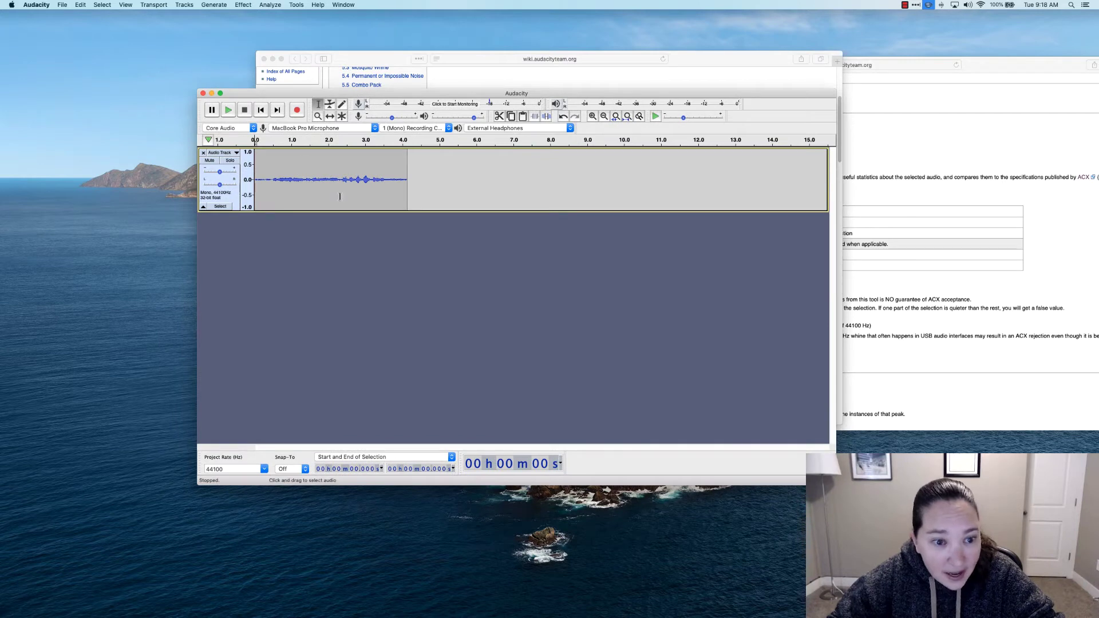
Step: Record a short additional voice sample of about two seconds at the end of the track's existing audio
left_click(407, 184)
left_click(297, 110)
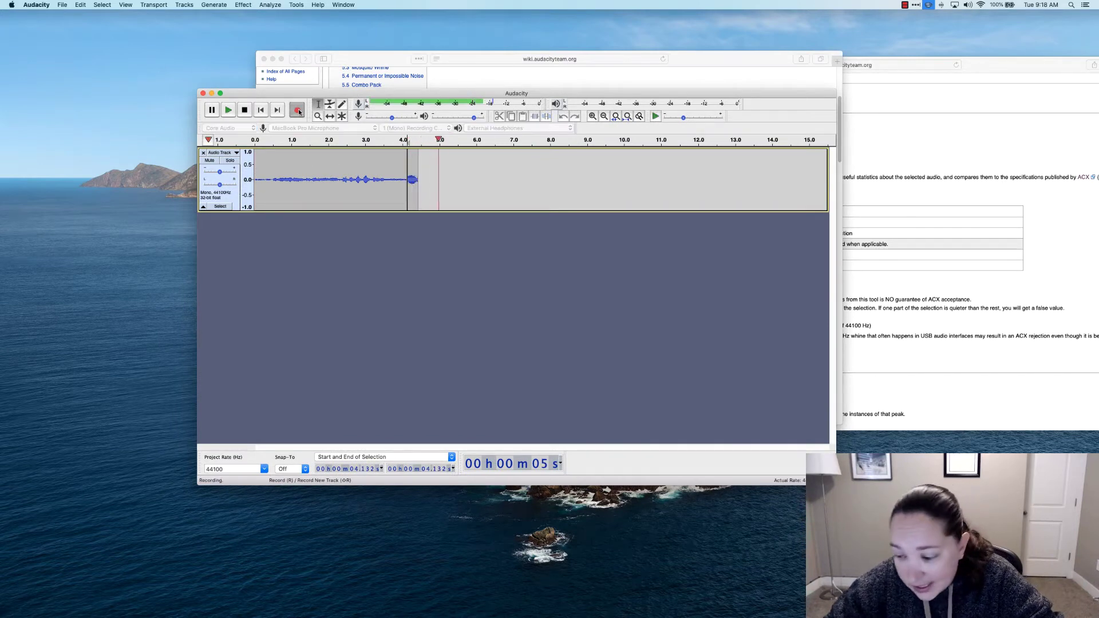
key("space")
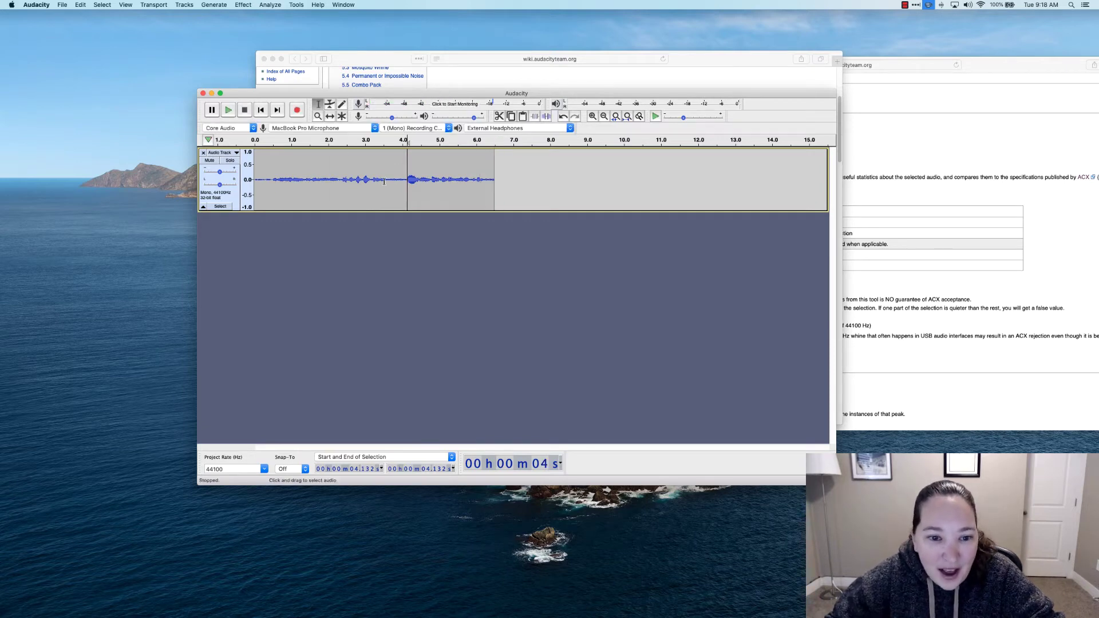
Step: Check the installed Audacity version in the program's About information and close it
left_click(36, 5)
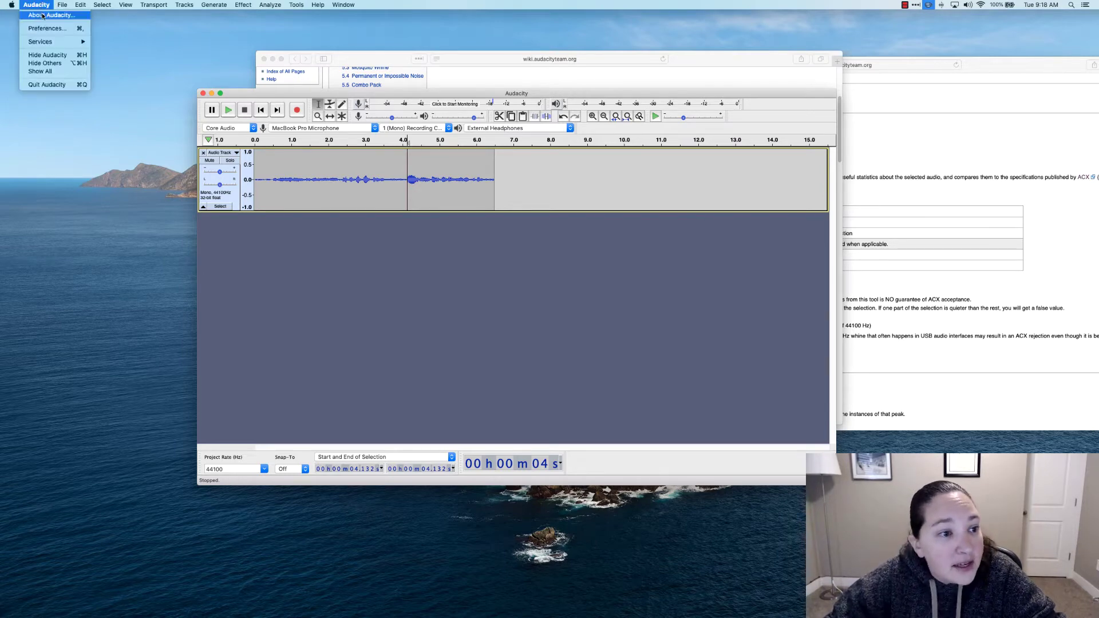
left_click(48, 16)
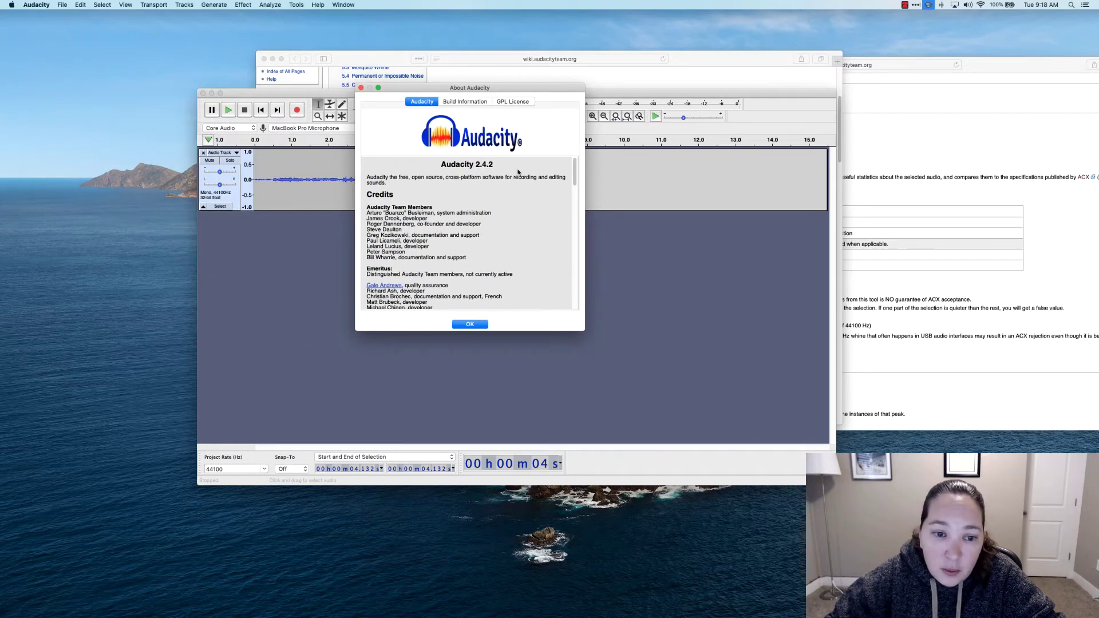
left_click(470, 323)
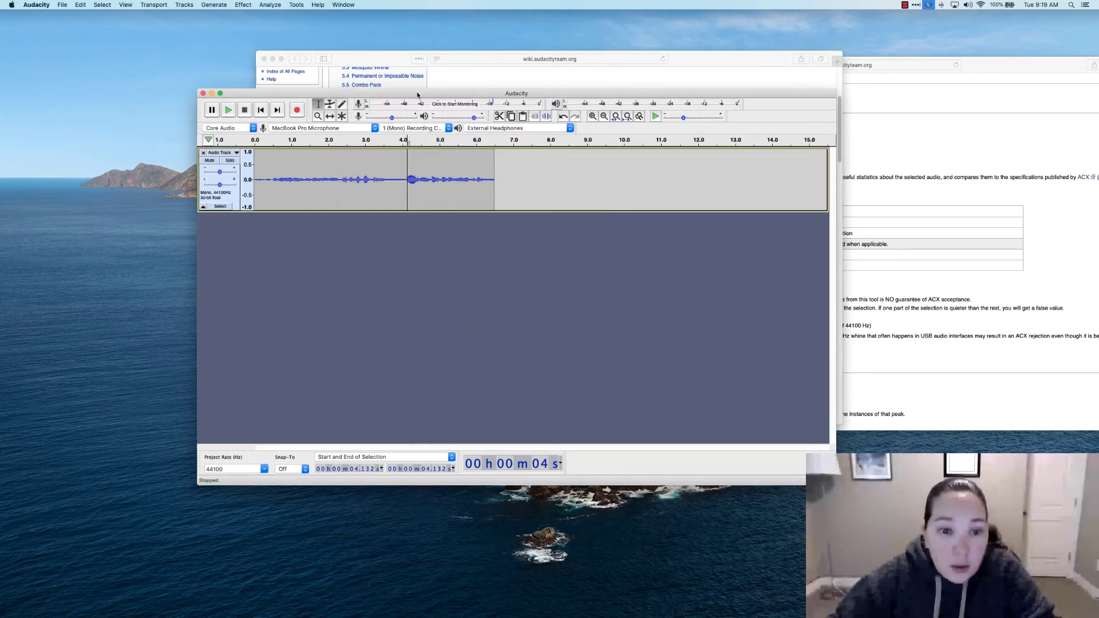
left_click_drag(419, 96, 418, 103)
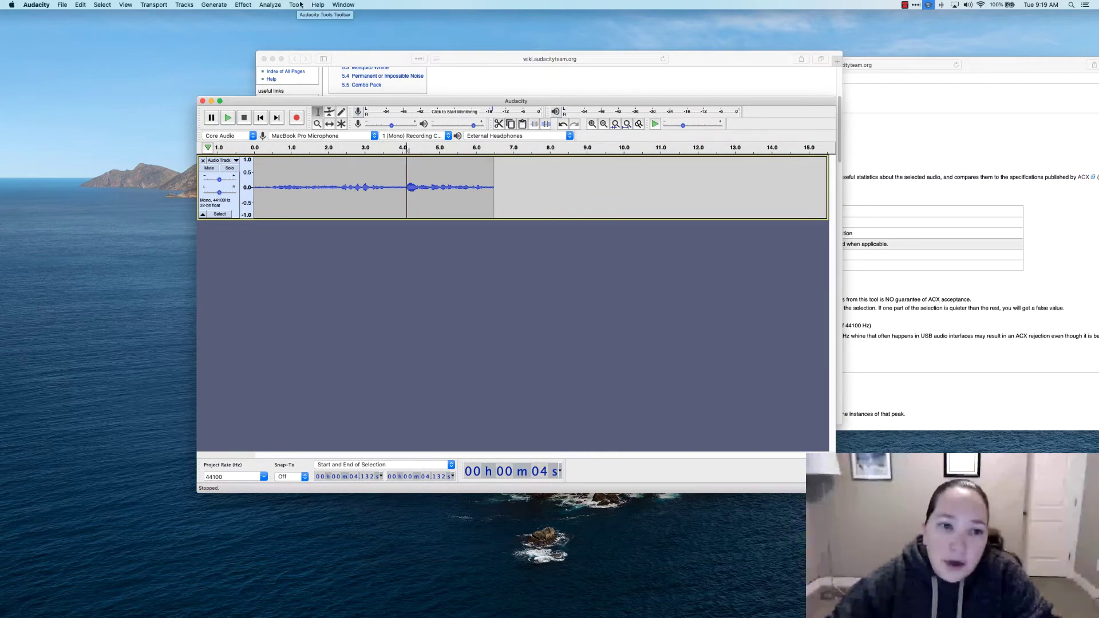
Step: Switch to Safari and examine the wiki's Nyquist Analyze Plug-ins page and the Filter Curve, Loudness Normalization, Limiter and ACX-Check lines under Process
left_click(712, 61)
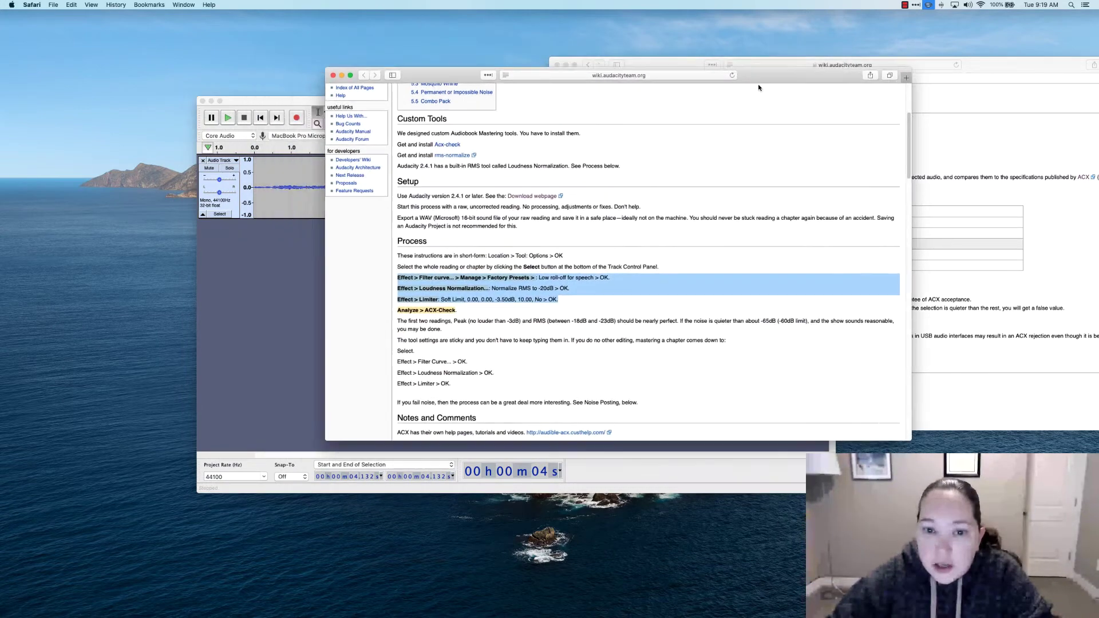
left_click_drag(919, 61, 814, 100)
scroll(724, 241, "up", 3)
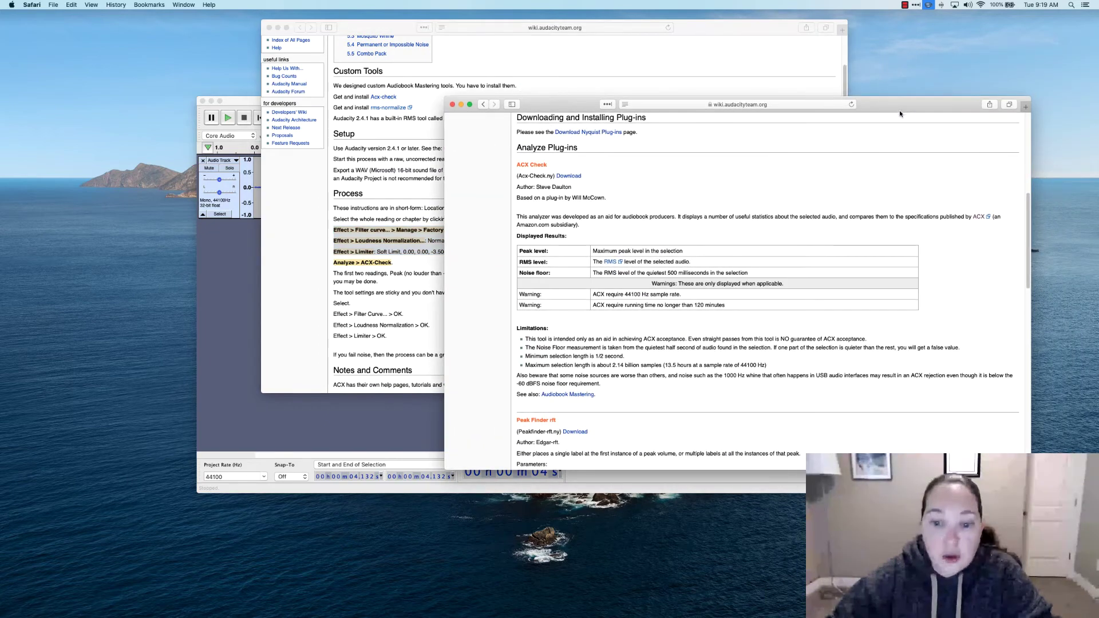
scroll(724, 240, "up", 5)
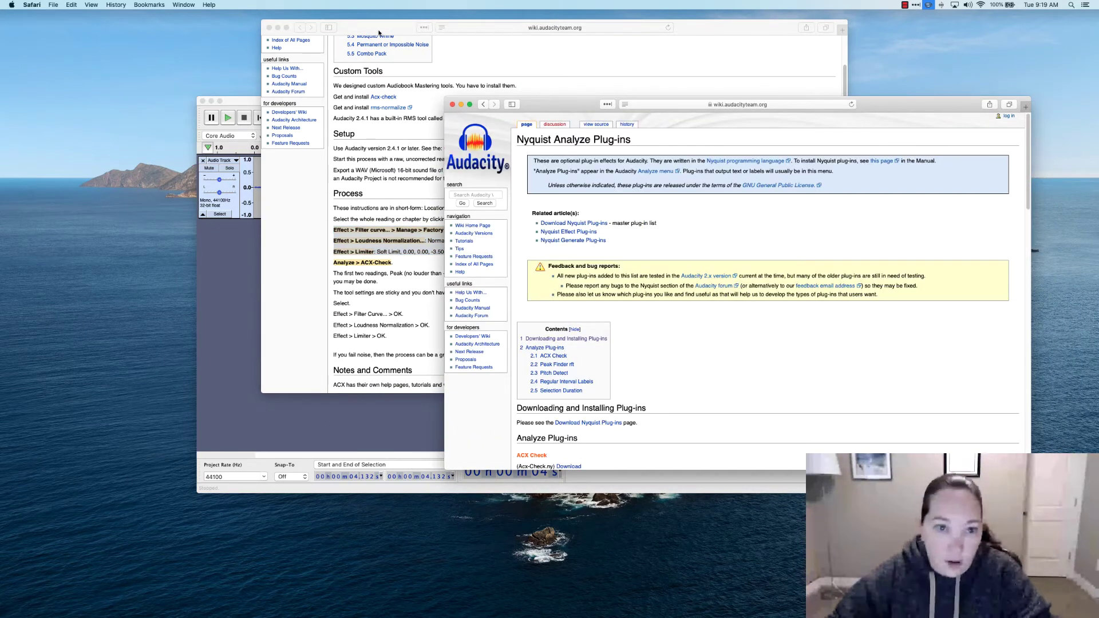
left_click_drag(378, 33, 608, 27)
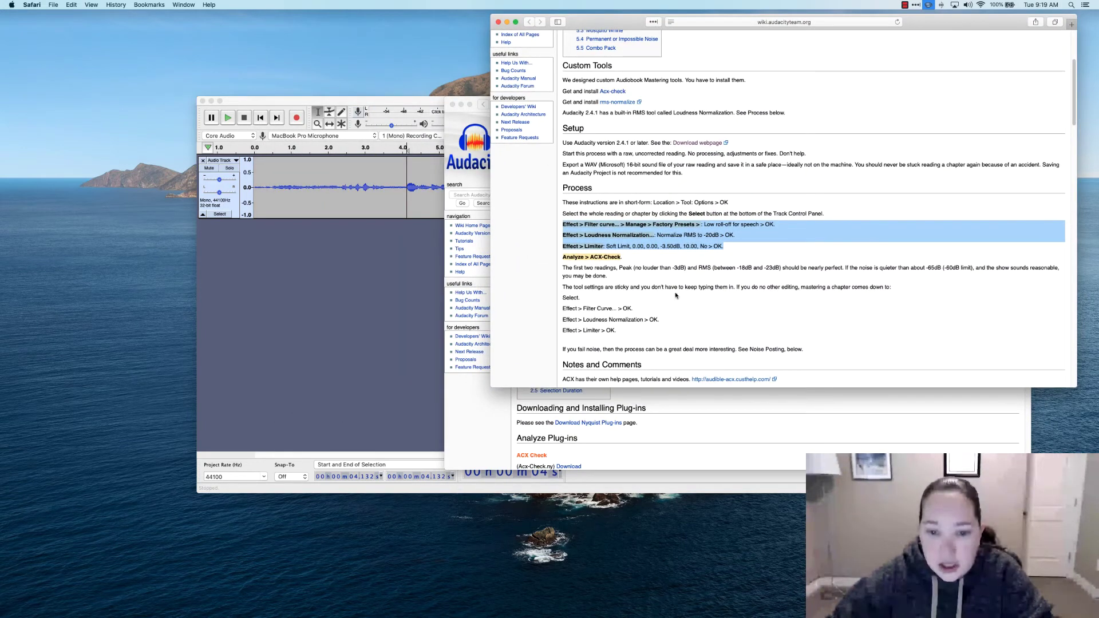
left_click(580, 221)
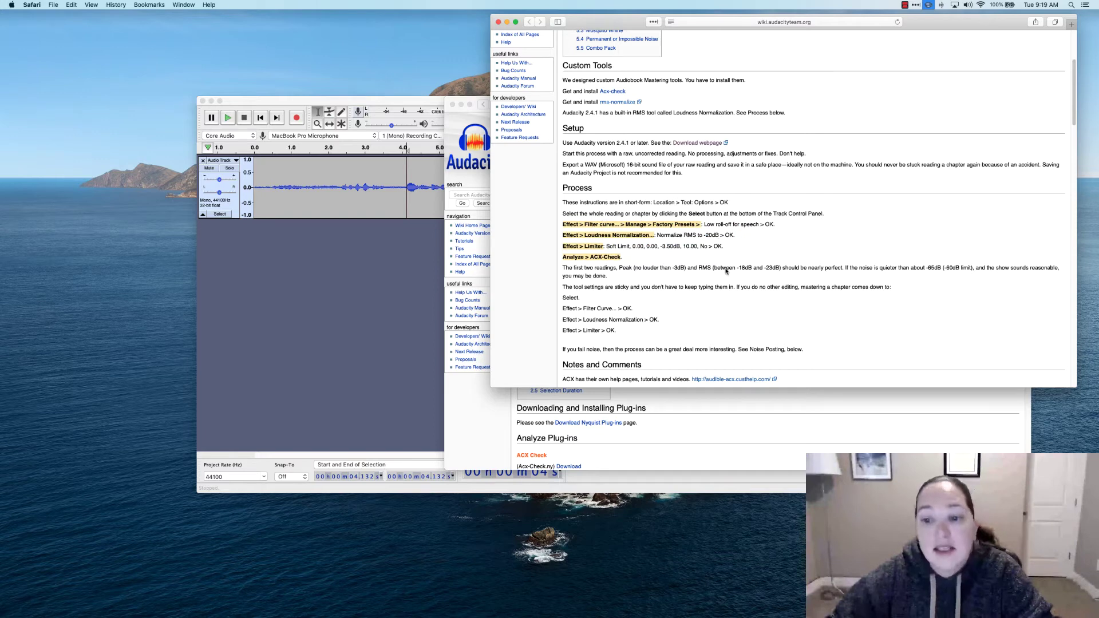
left_click_drag(623, 257, 558, 217)
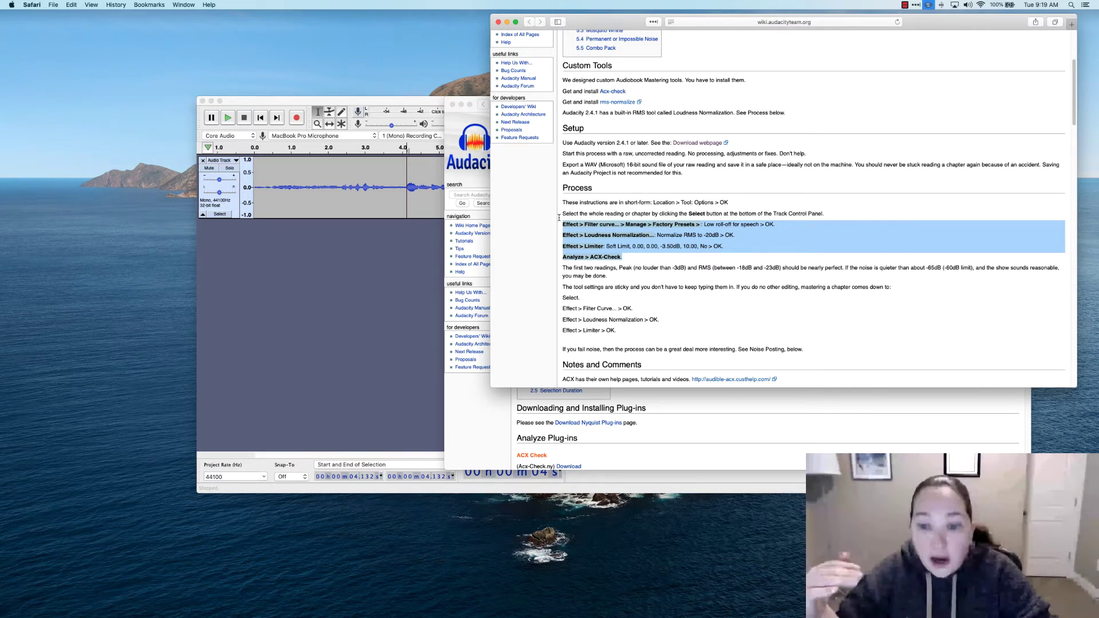
left_click(744, 288)
left_click_drag(653, 234, 713, 258)
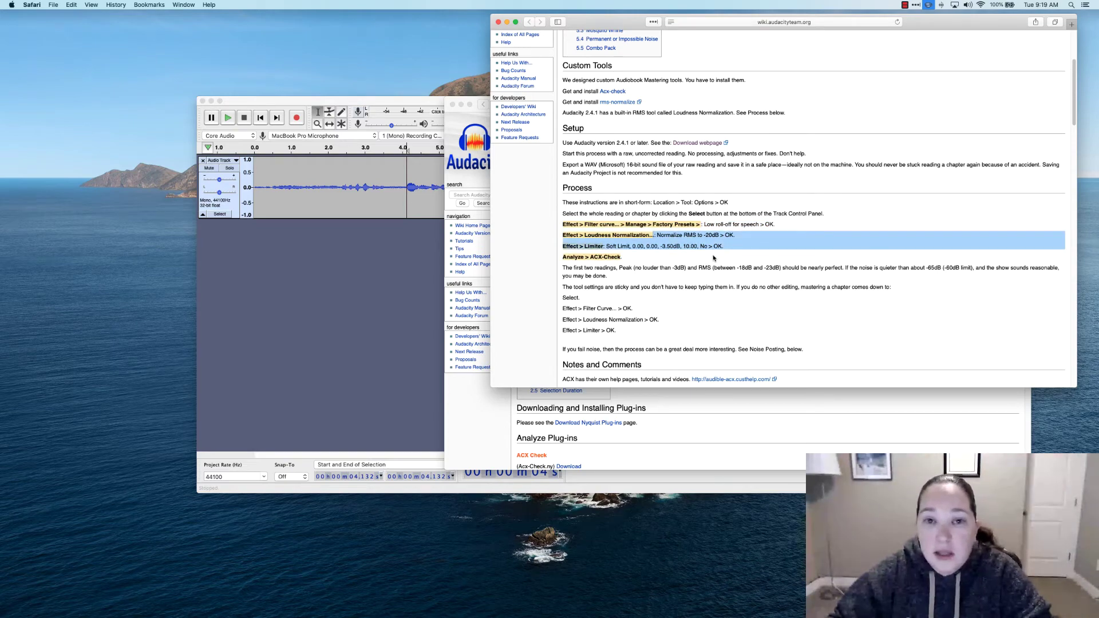
Step: Switch back to Audacity and remove the existing acx macro in the macro manager
left_click(392, 279)
left_click(296, 4)
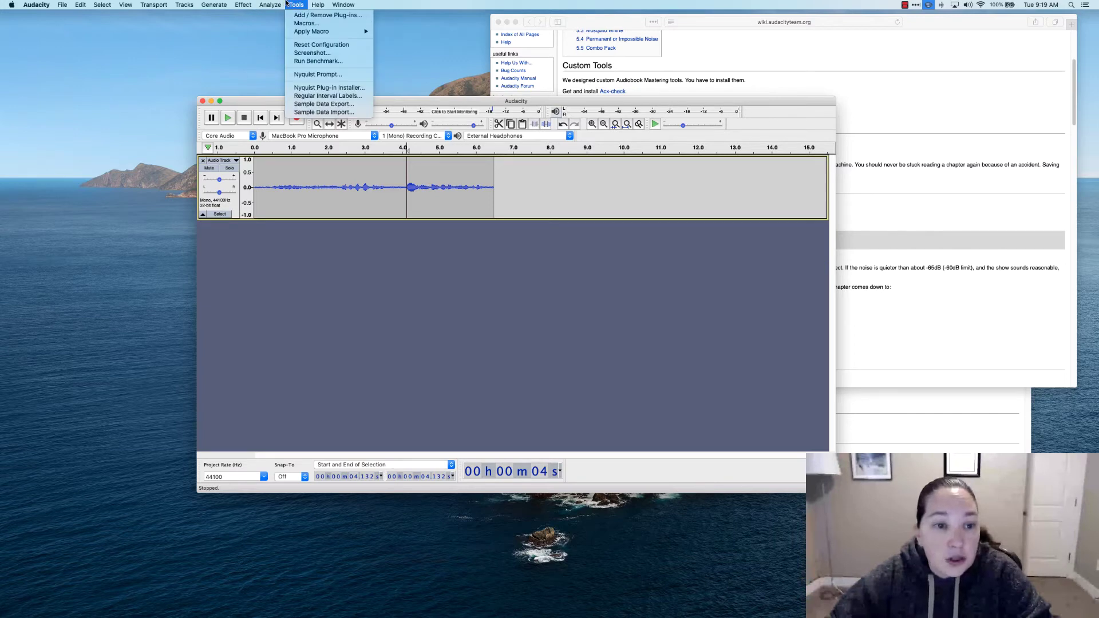
left_click(303, 24)
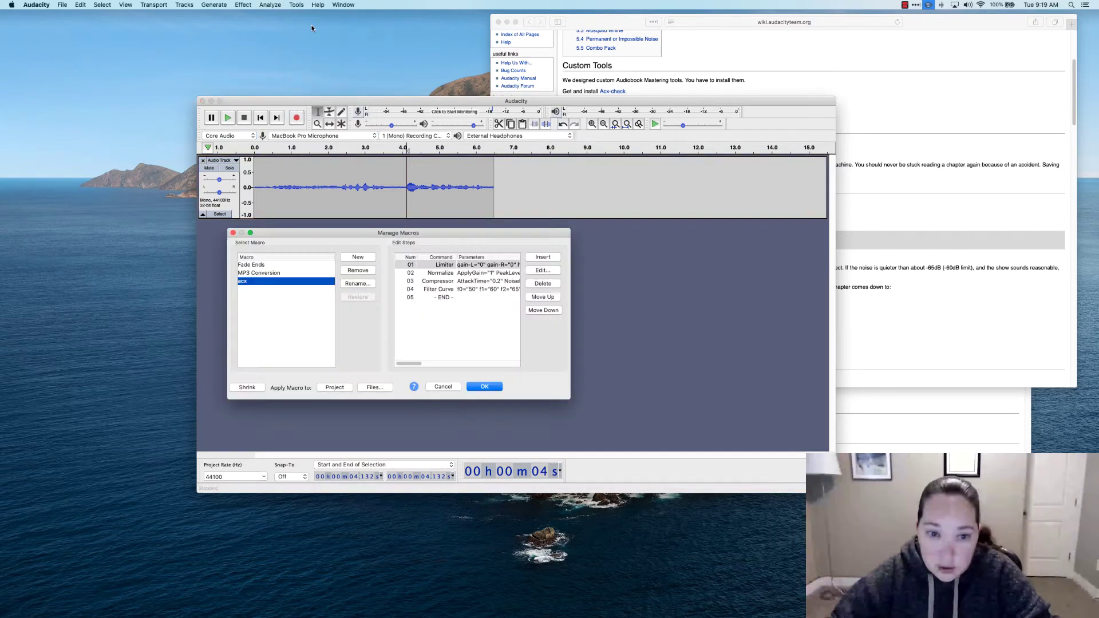
left_click(357, 270)
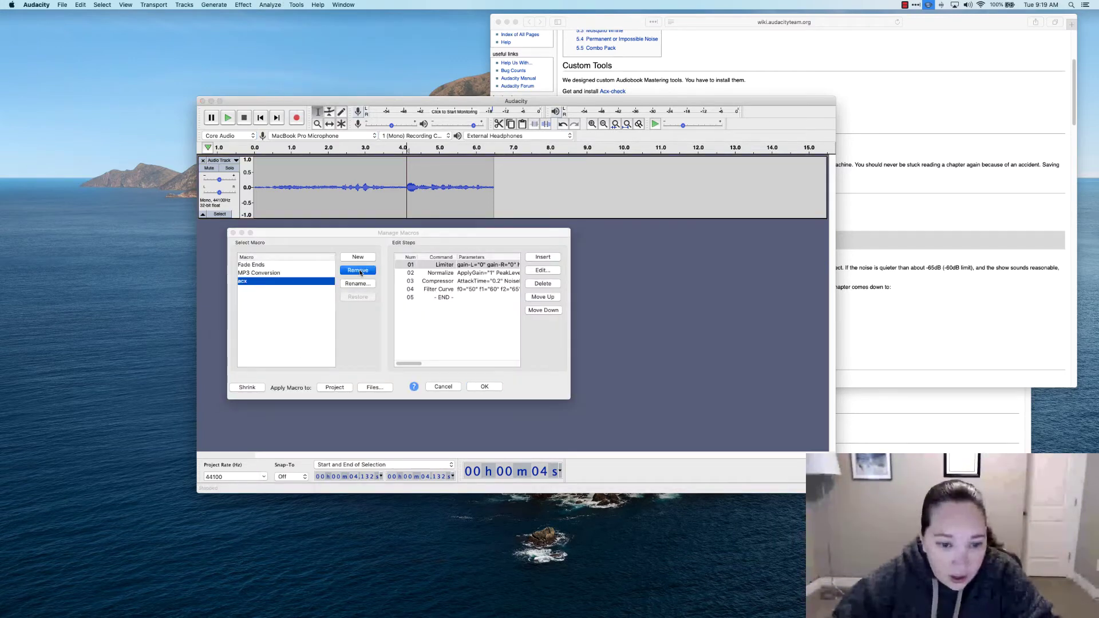
left_click(612, 199)
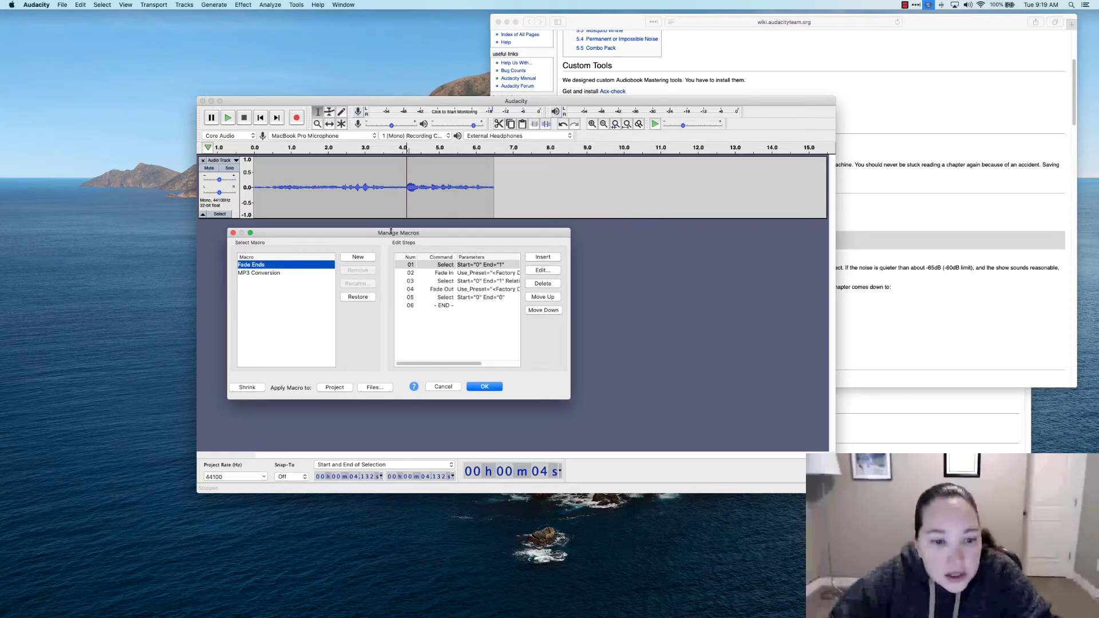
Step: Create a new empty macro named acx
left_click(359, 258)
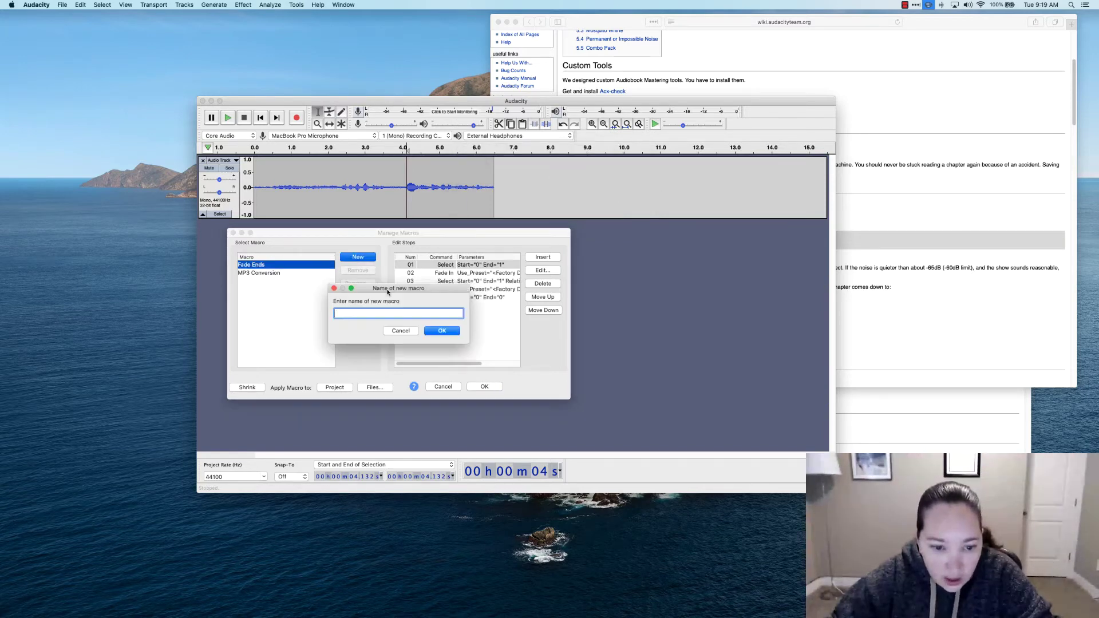
type("acx")
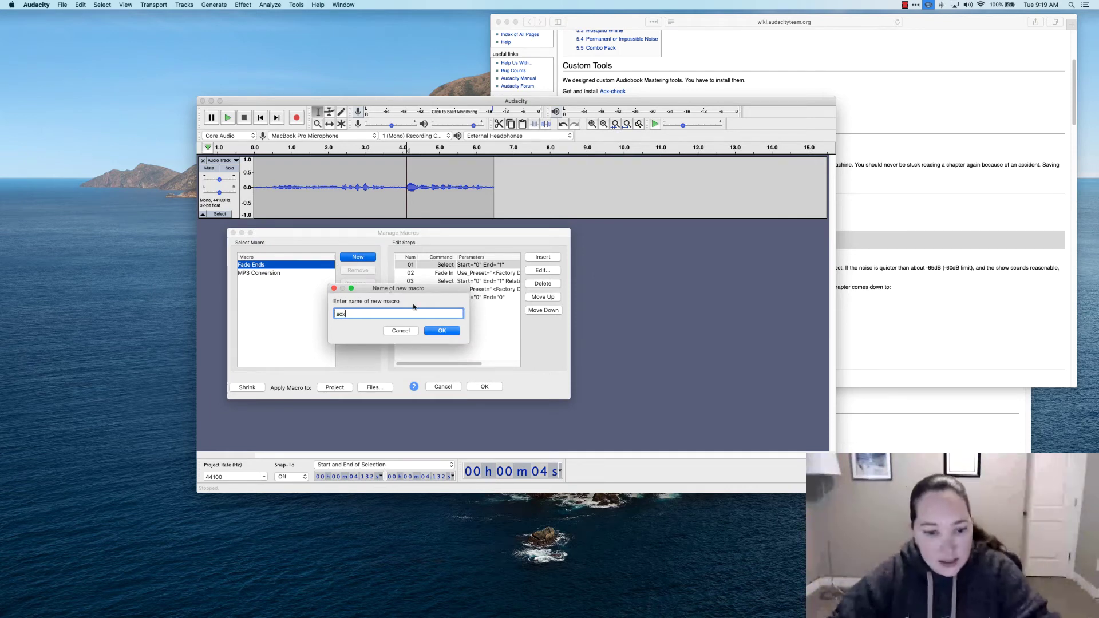
left_click(441, 332)
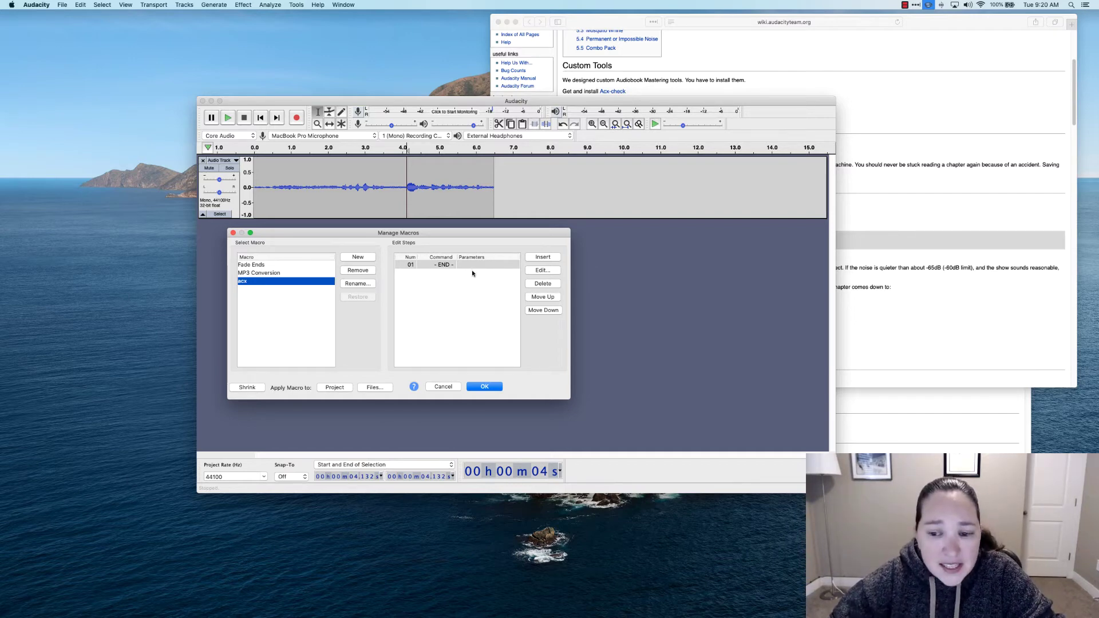
Step: Check the Filter Curve instruction on the wiki in Safari and insert Filter Curve as the acx macro's first command in Audacity
left_click(917, 271)
left_click_drag(585, 220, 691, 224)
left_click(727, 223)
triple_click(595, 224)
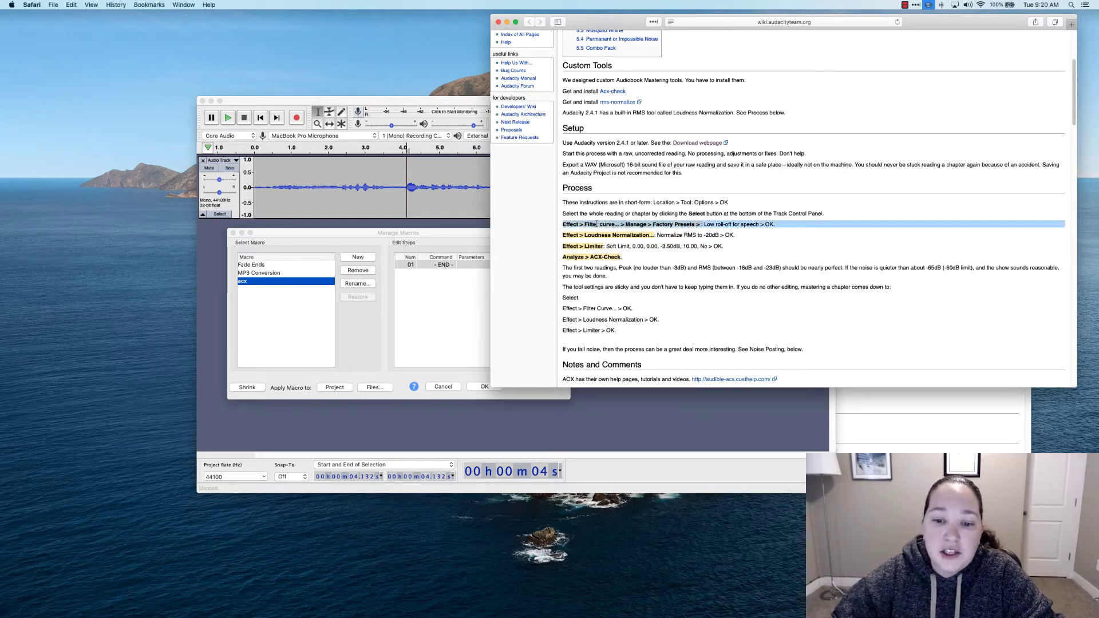
left_click(404, 287)
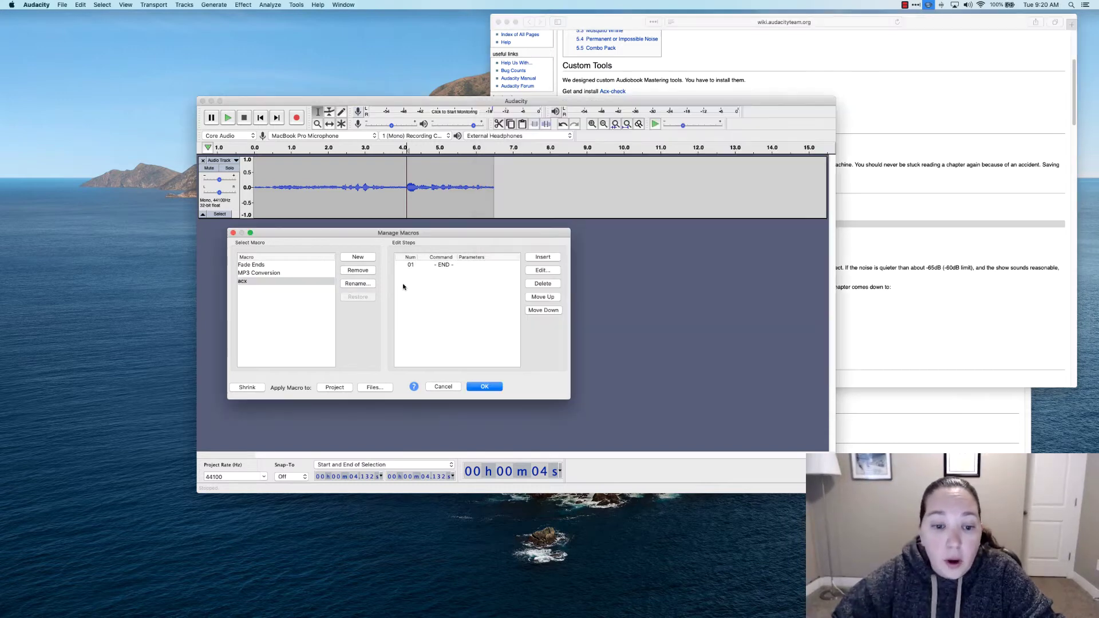
left_click(542, 258)
left_click_drag(265, 398, 320, 399)
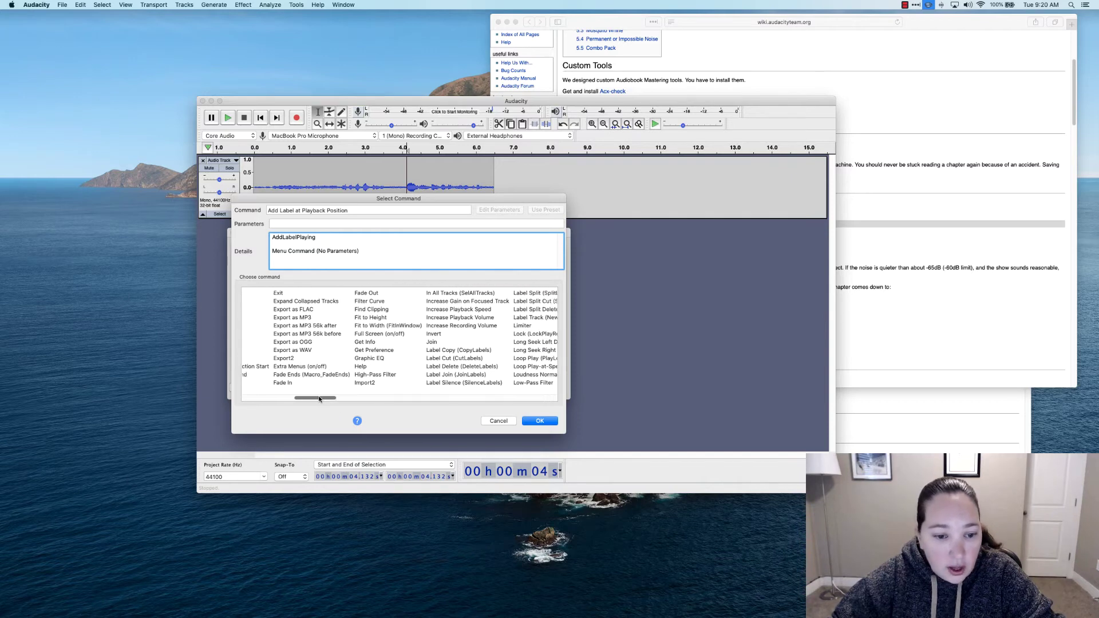
left_click(372, 302)
left_click(539, 421)
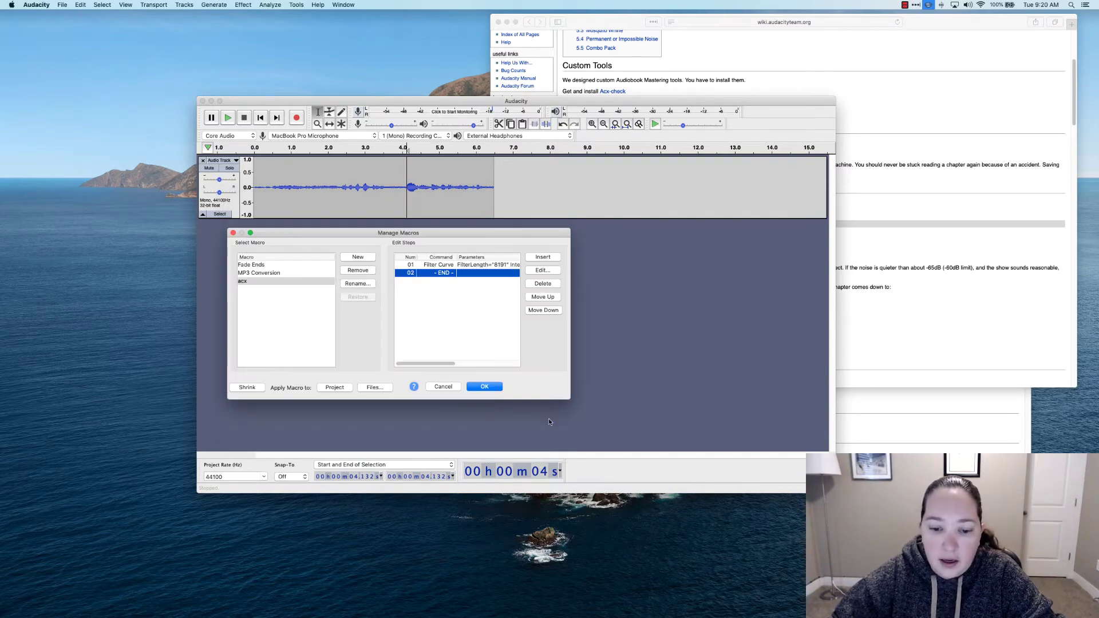
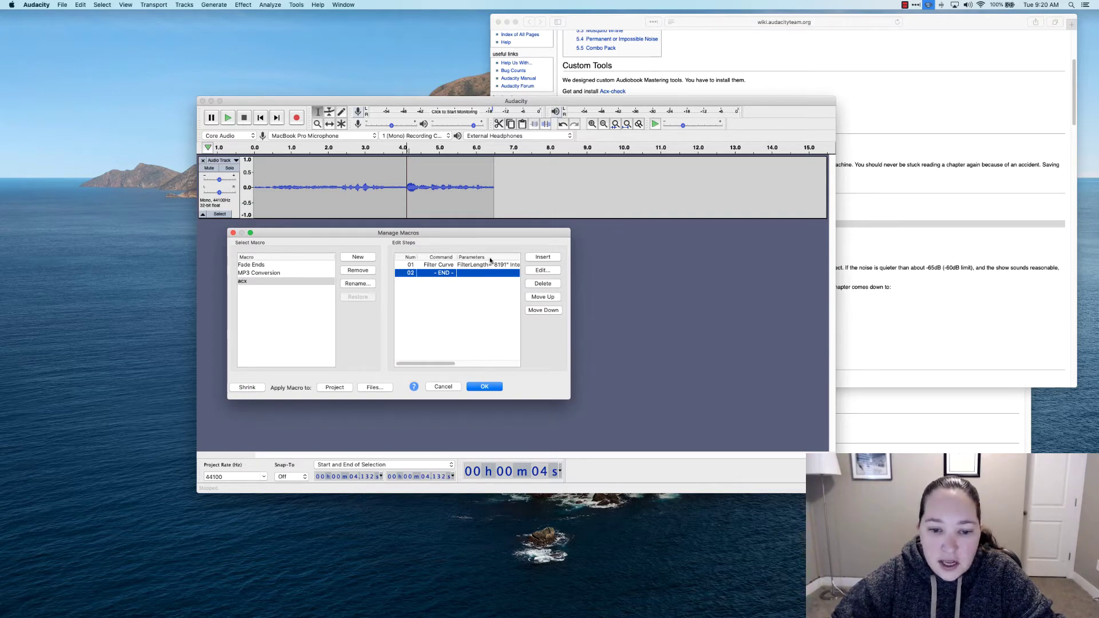
Step: Insert the Compressor command after Filter Curve in the acx macro
left_click(543, 258)
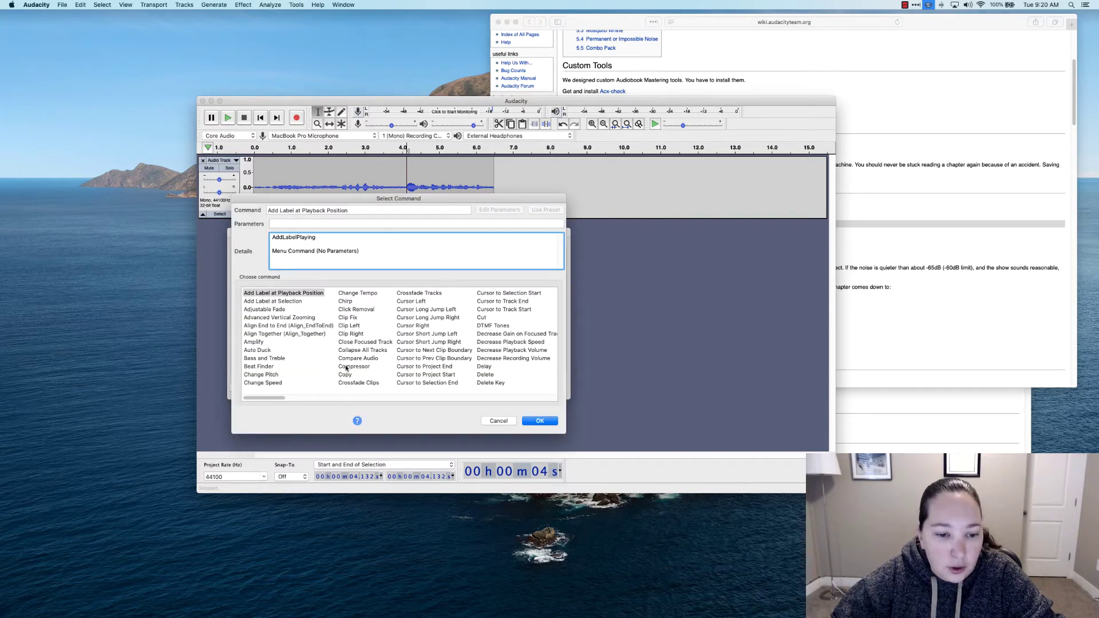
left_click(346, 366)
left_click(541, 421)
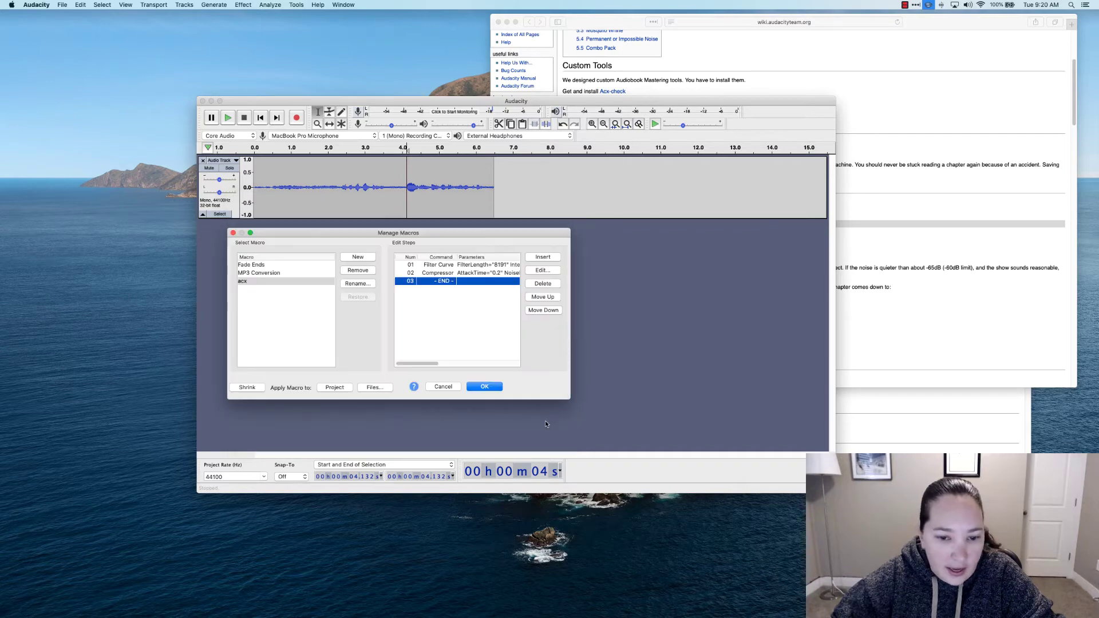
Step: Insert the Normalize command after Compressor in the acx macro, keeping its default parameters
left_click(543, 260)
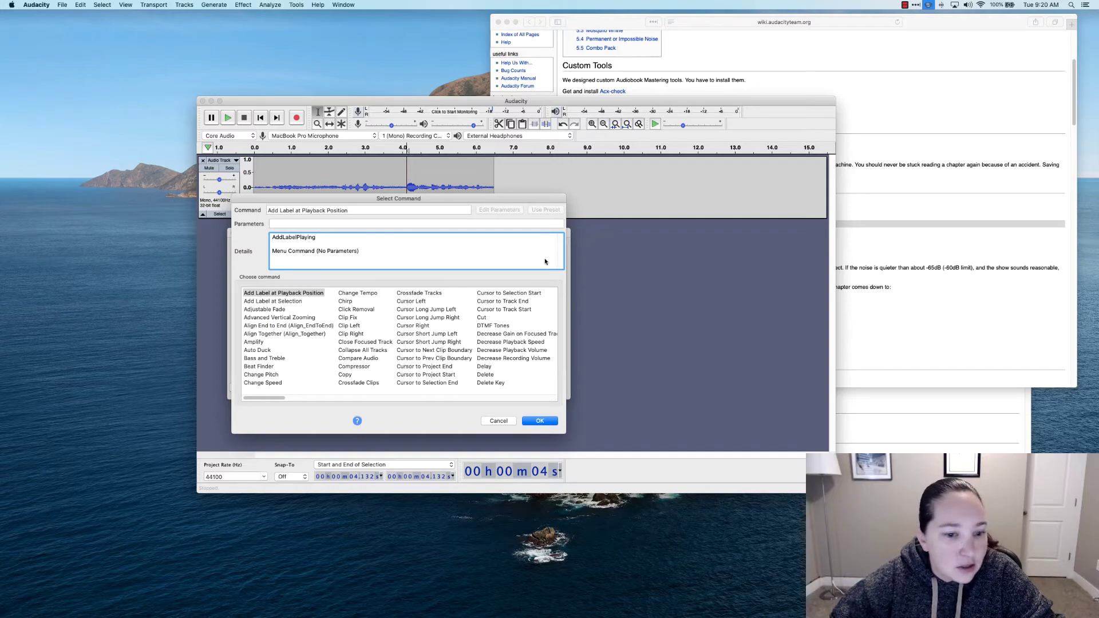
left_click_drag(261, 400, 392, 402)
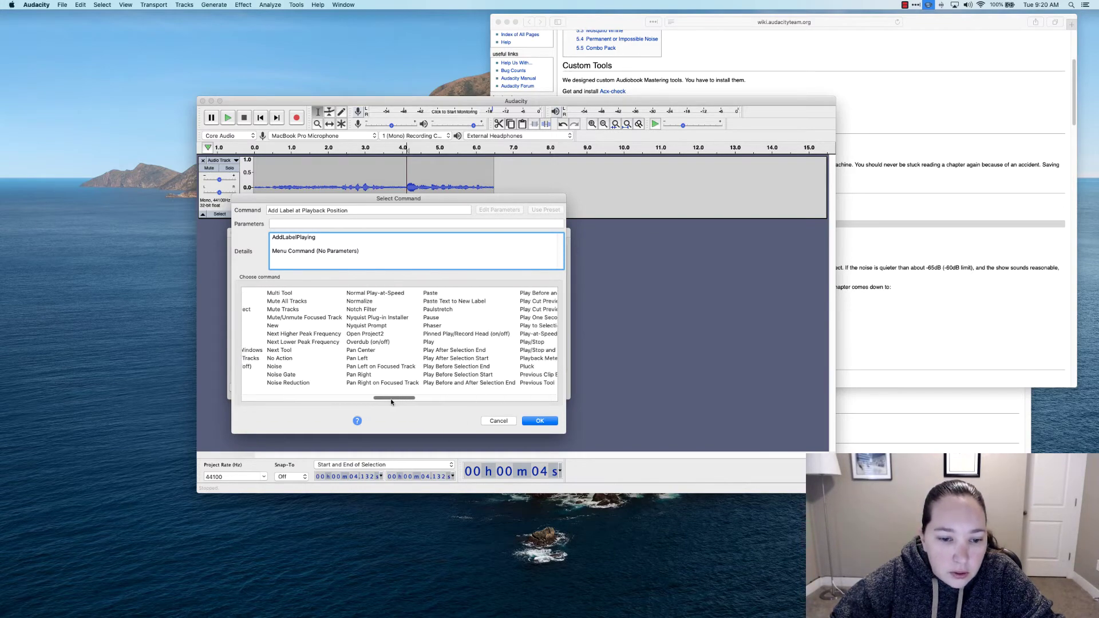
left_click(360, 302)
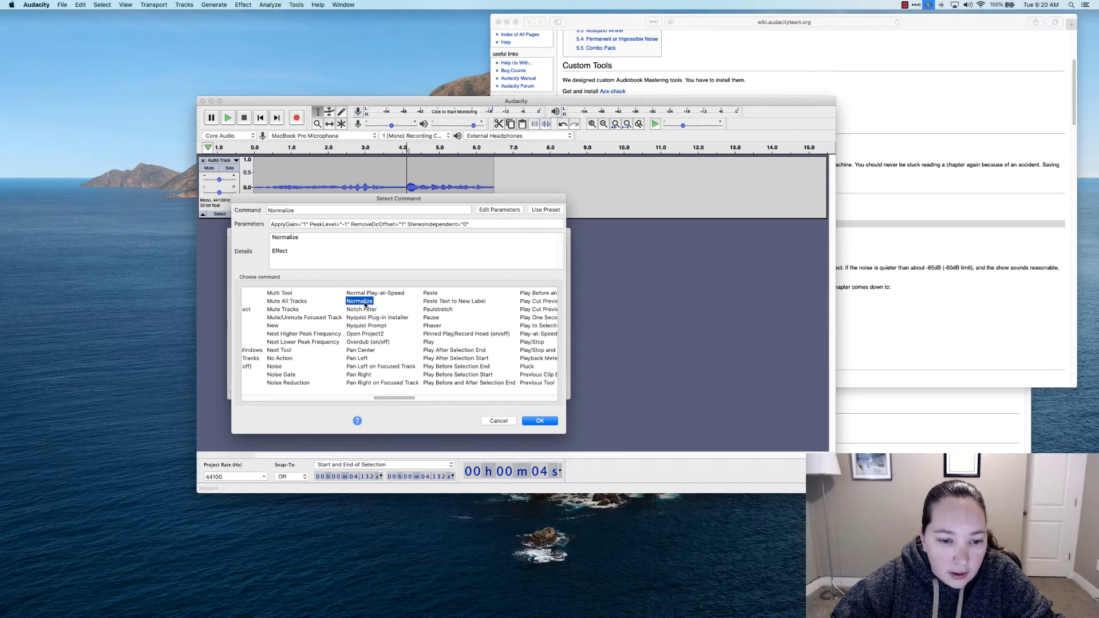
left_click(543, 424)
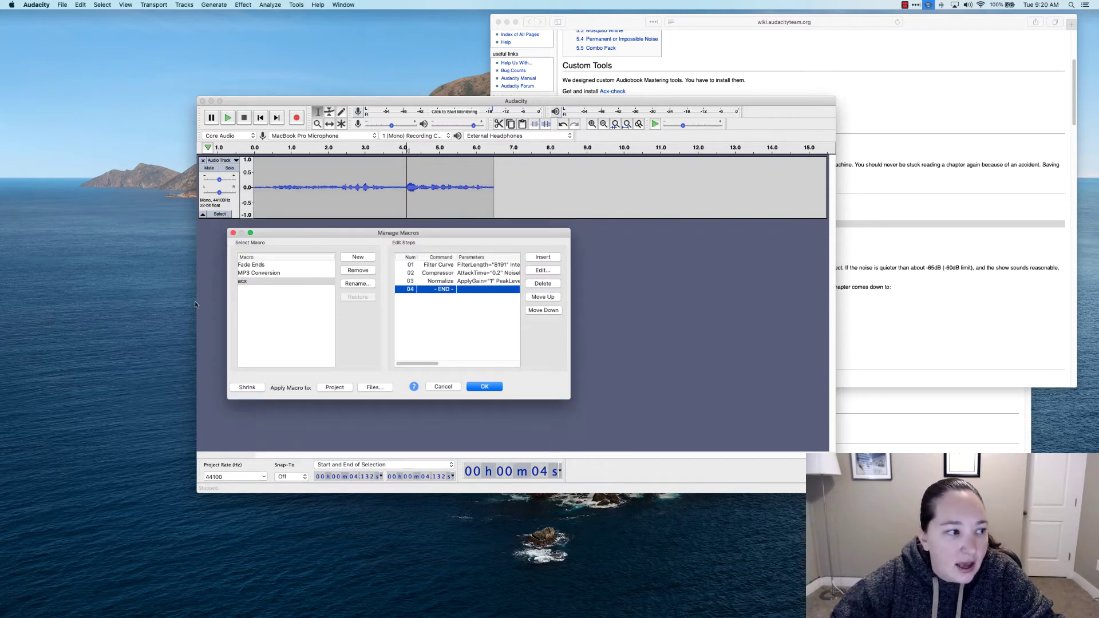
Step: Insert the Limiter command after Normalize in the acx macro
left_click(536, 273)
left_click_drag(273, 398, 344, 401)
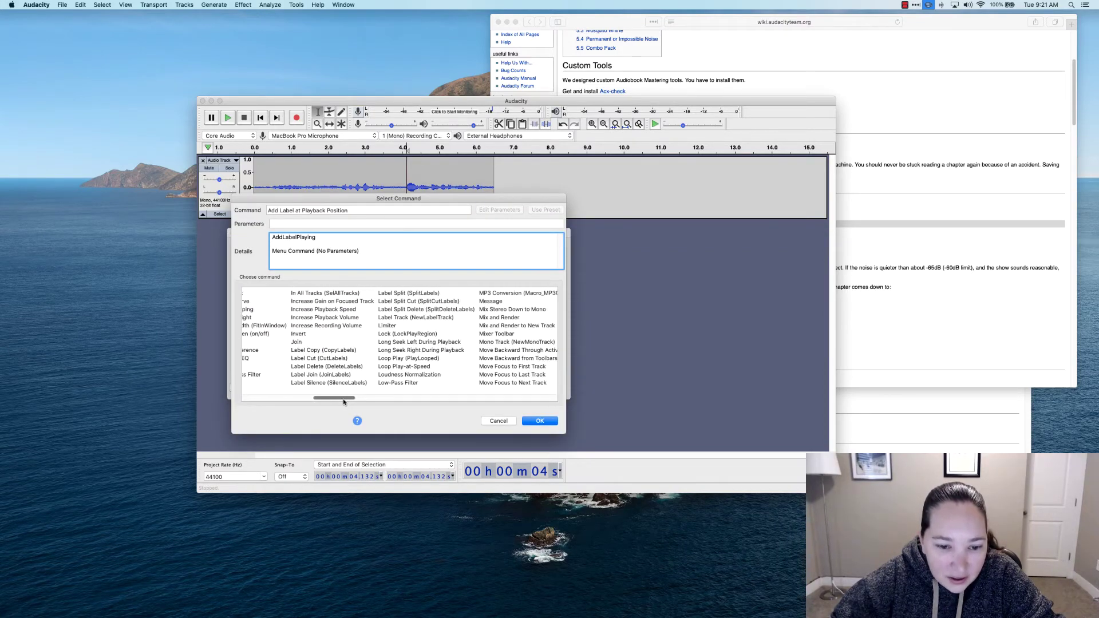
left_click(386, 326)
left_click(541, 422)
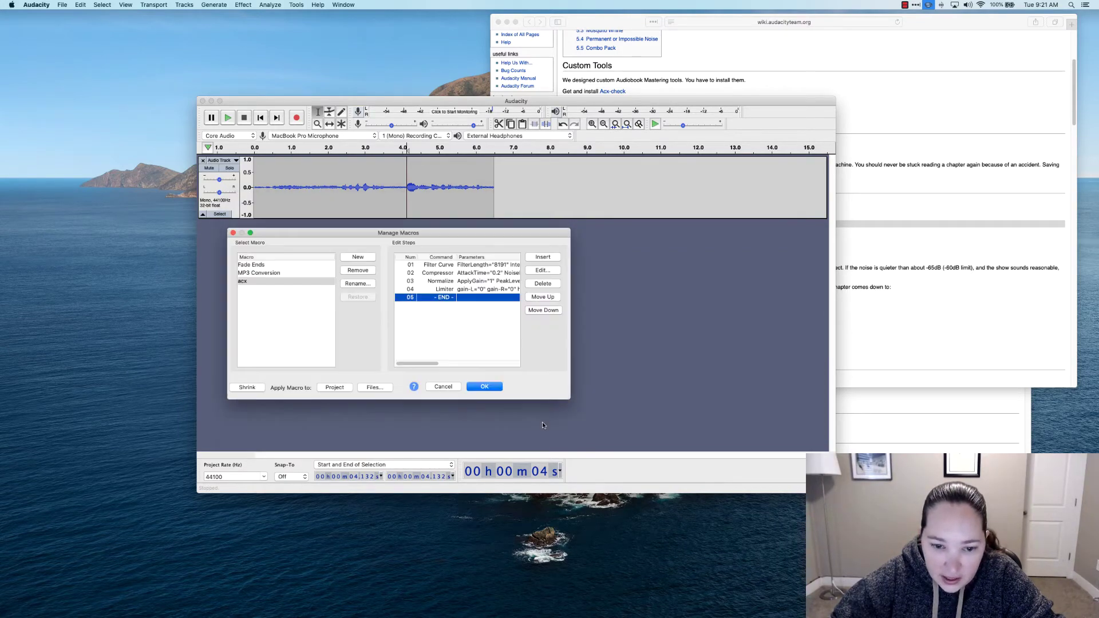
Step: Set the acx macro's Filter Curve command to the factory preset Low rolloff for speech
left_click(416, 265)
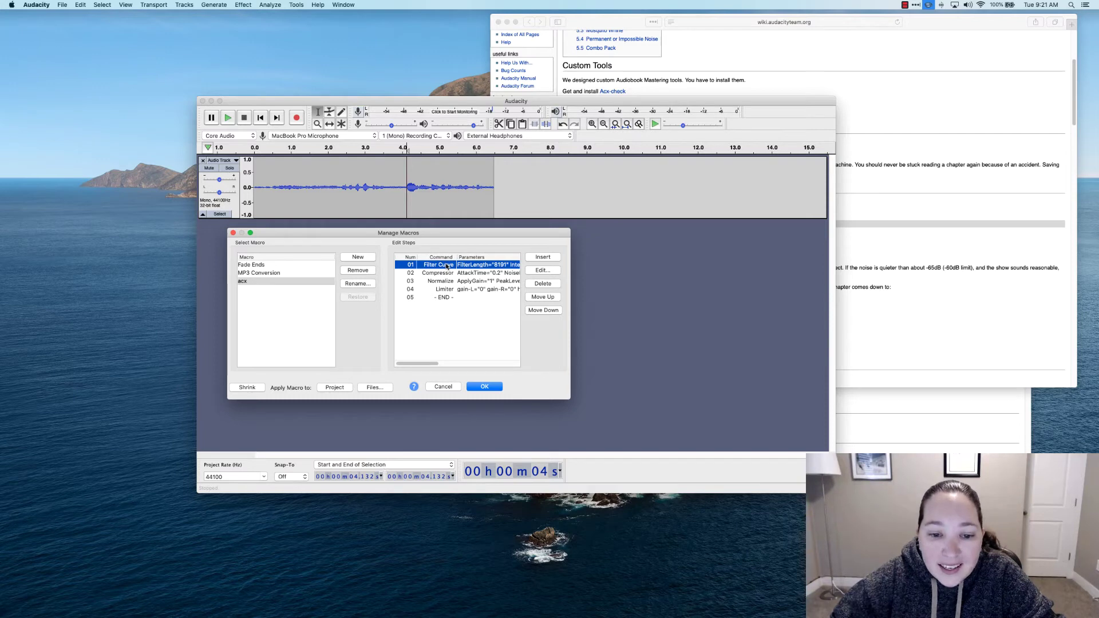
left_click(540, 271)
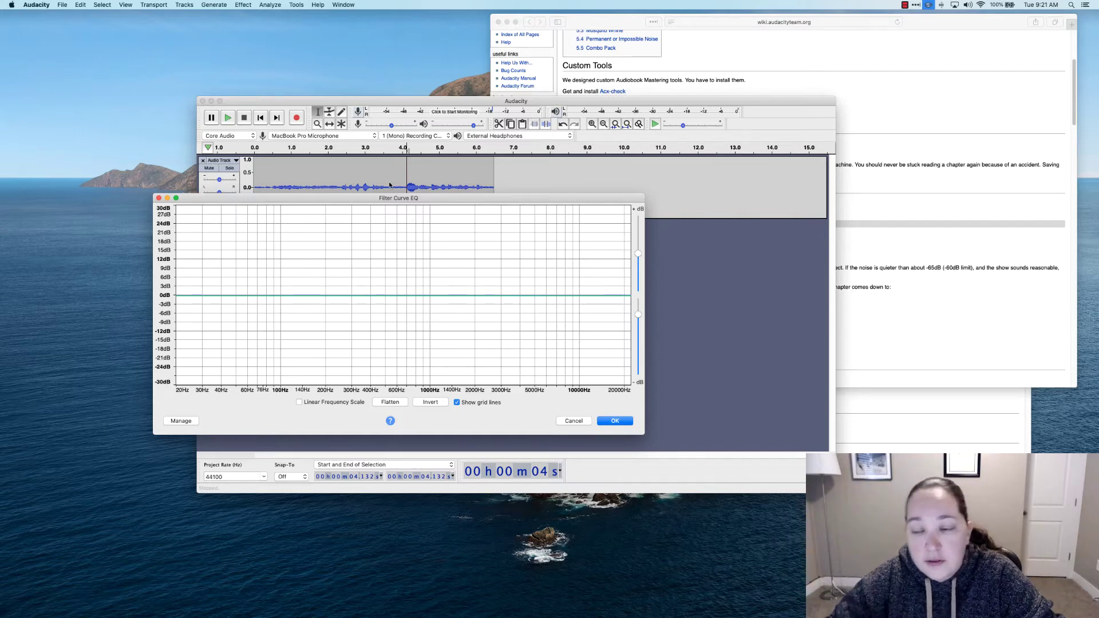
left_click(188, 424)
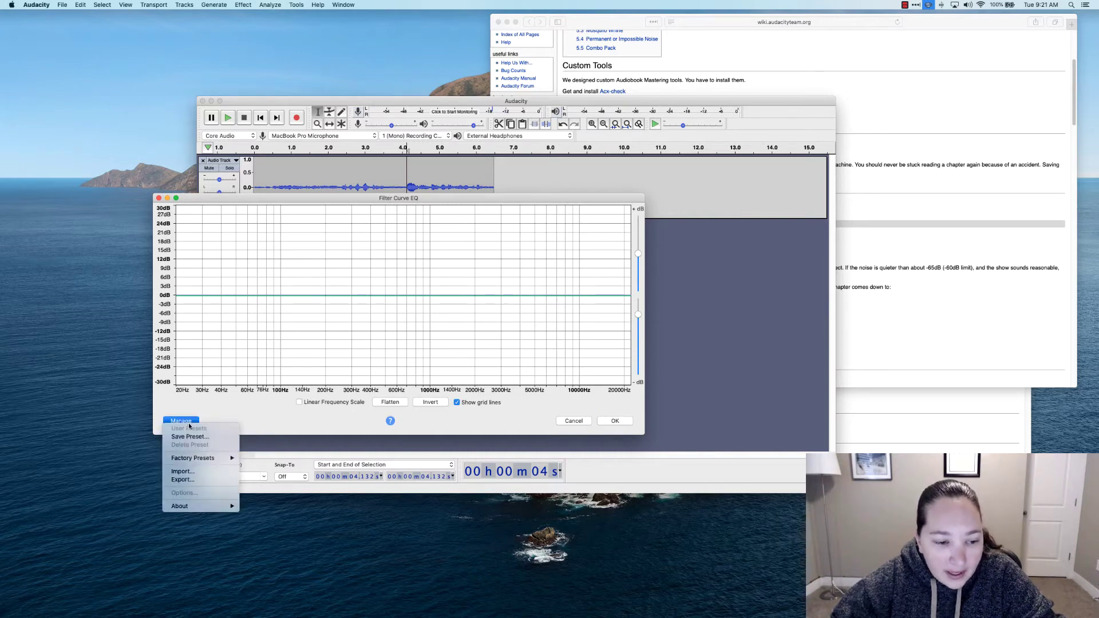
mouse_move(190, 458)
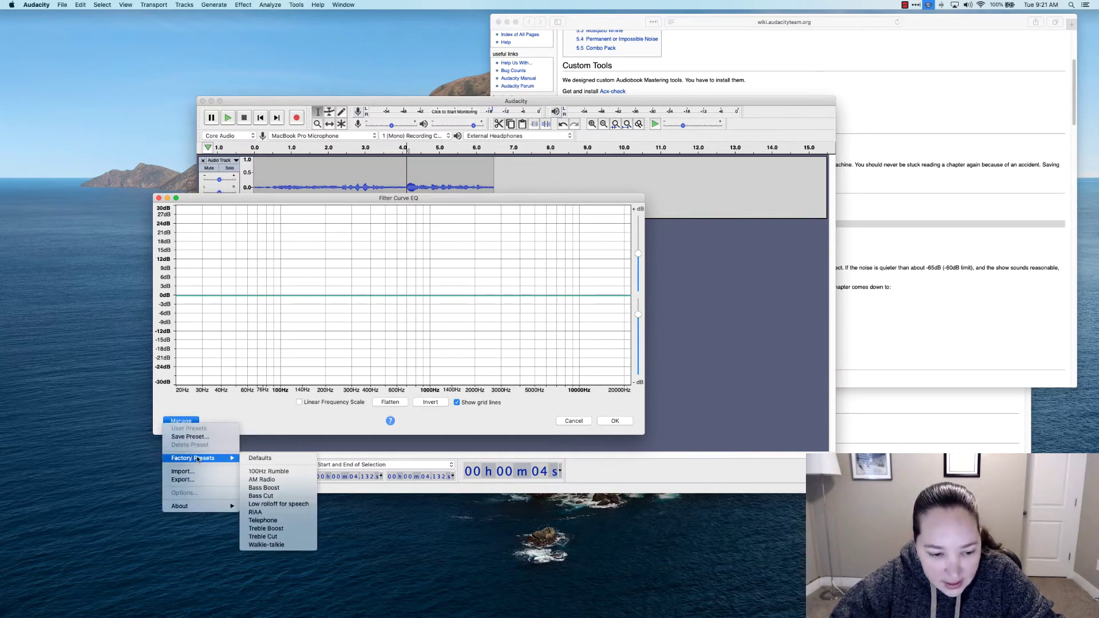
left_click(268, 506)
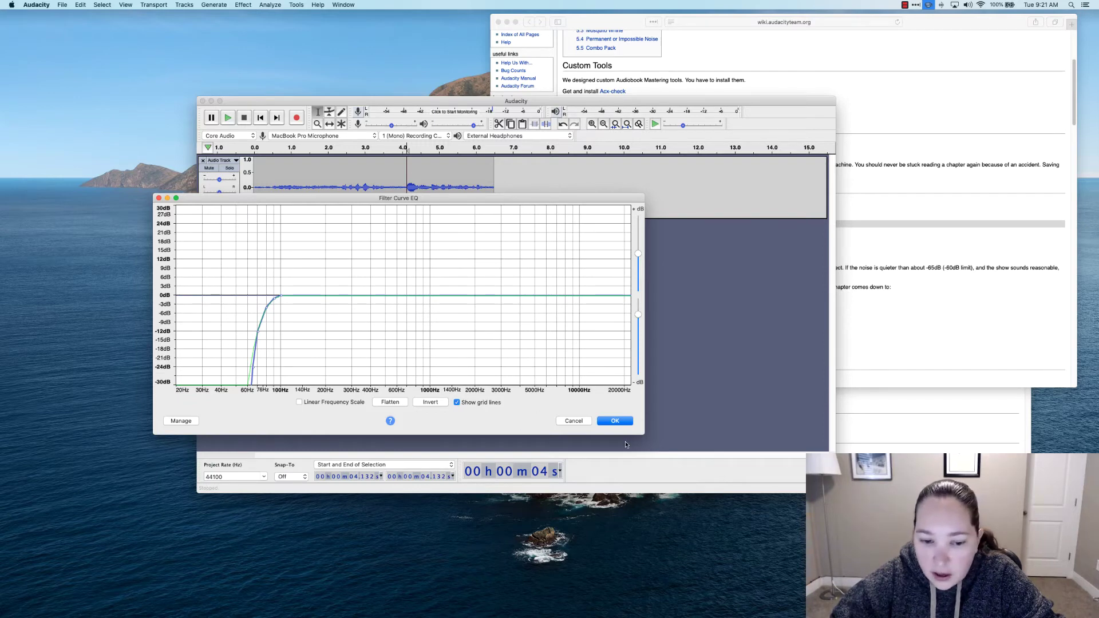
left_click(615, 421)
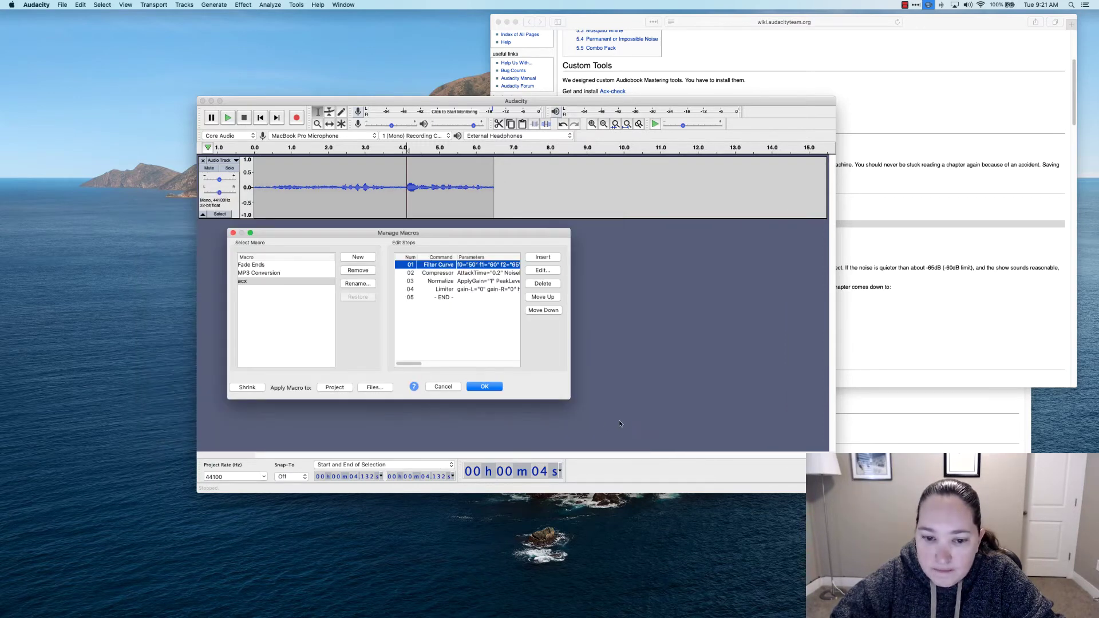
Step: Set the threshold of the macro's Compressor command to -20 dB, keeping its other parameters
left_click(430, 273)
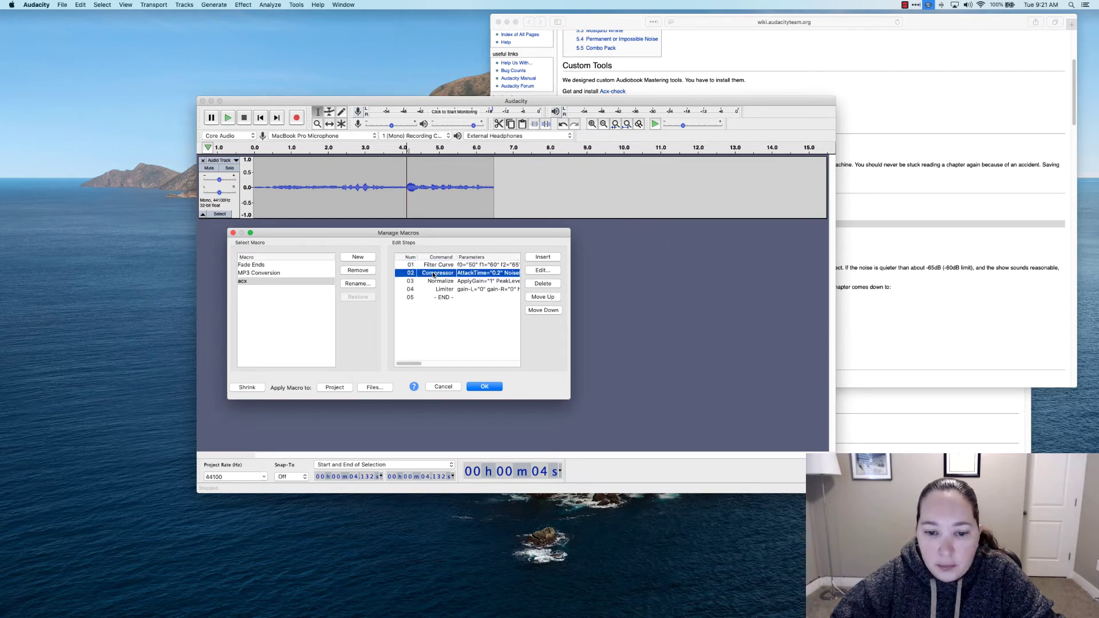
left_click(542, 271)
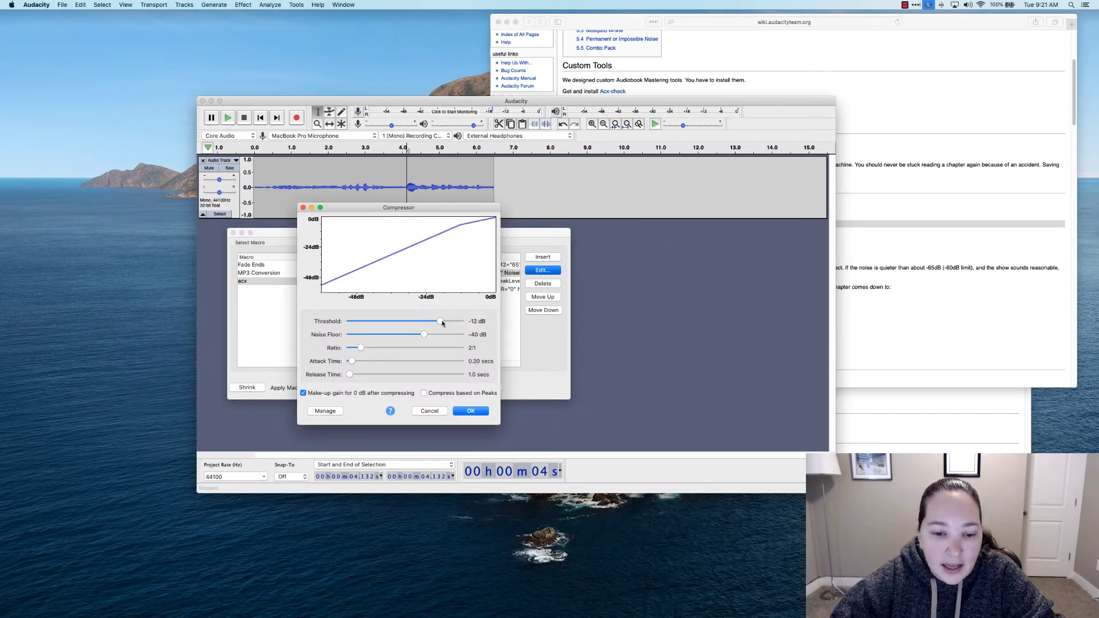
left_click_drag(442, 322, 427, 324)
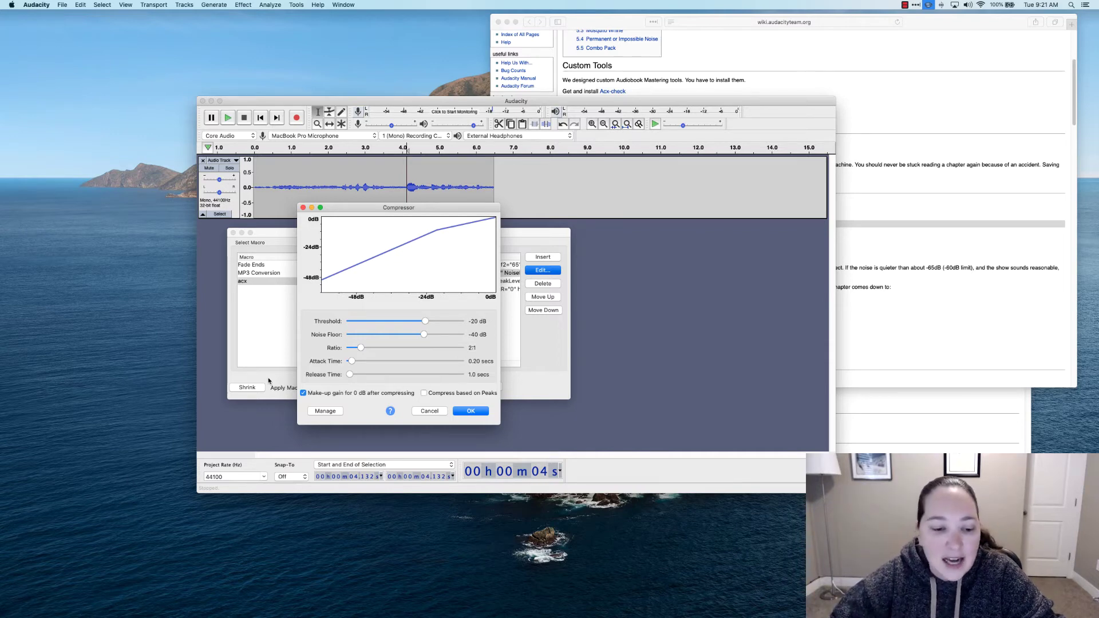
left_click(474, 412)
Step: Turn off Remove DC offset in the macro's Normalize command, keeping the peak amplitude at -1.0 dB
left_click(436, 281)
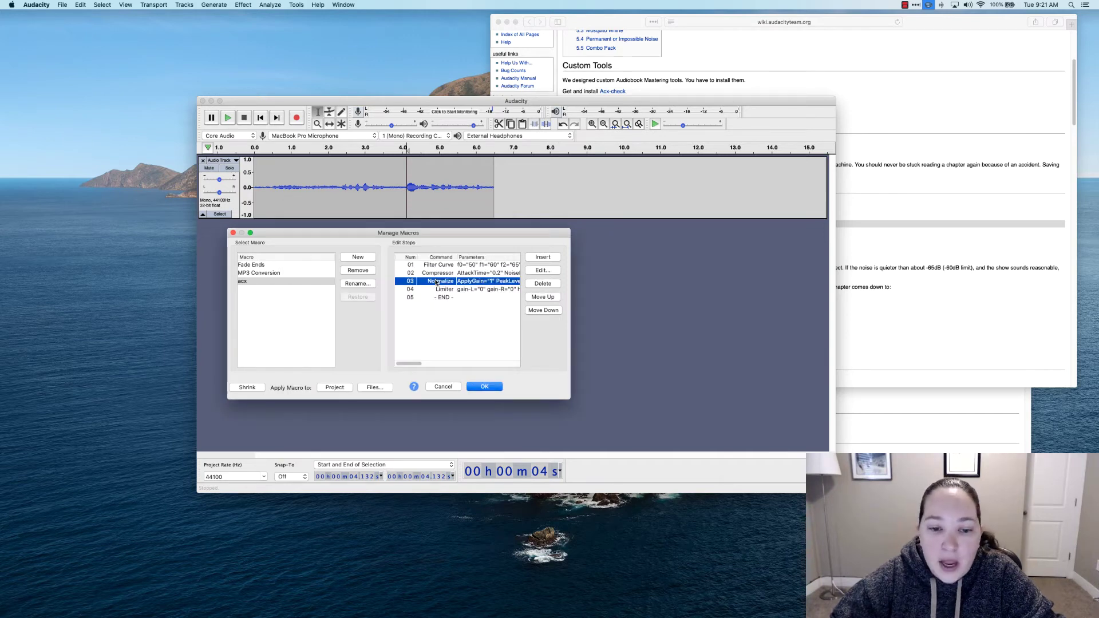
left_click(539, 271)
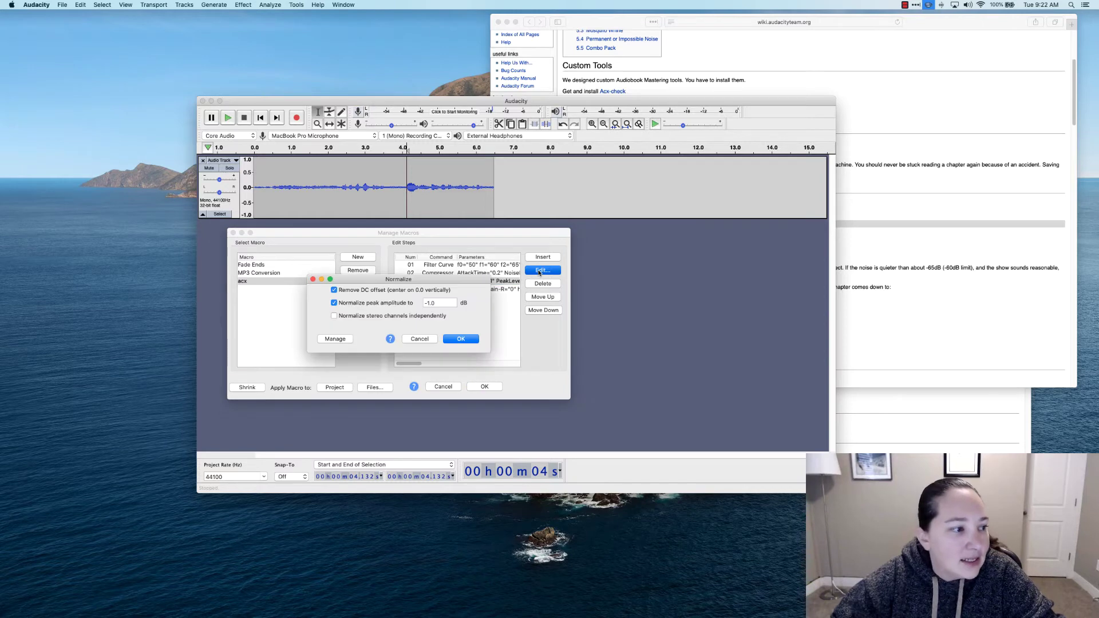
left_click(334, 290)
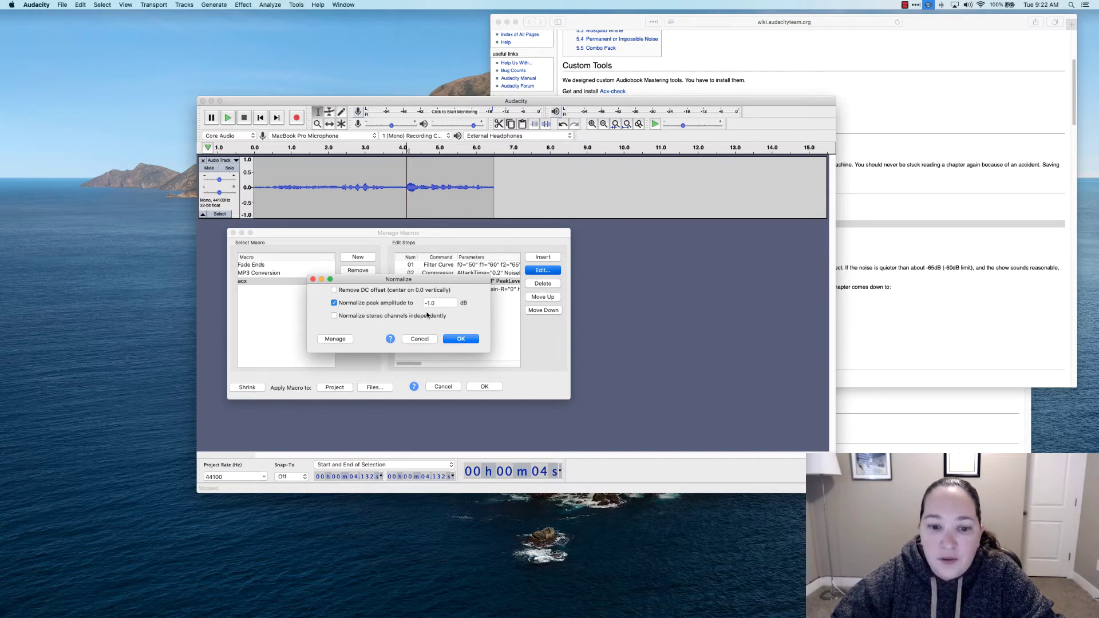
left_click(460, 339)
Step: Keep the macro's Limiter type at Soft Limit, set Limit to at -3.50 dB, and save the acx macro
left_click(460, 290)
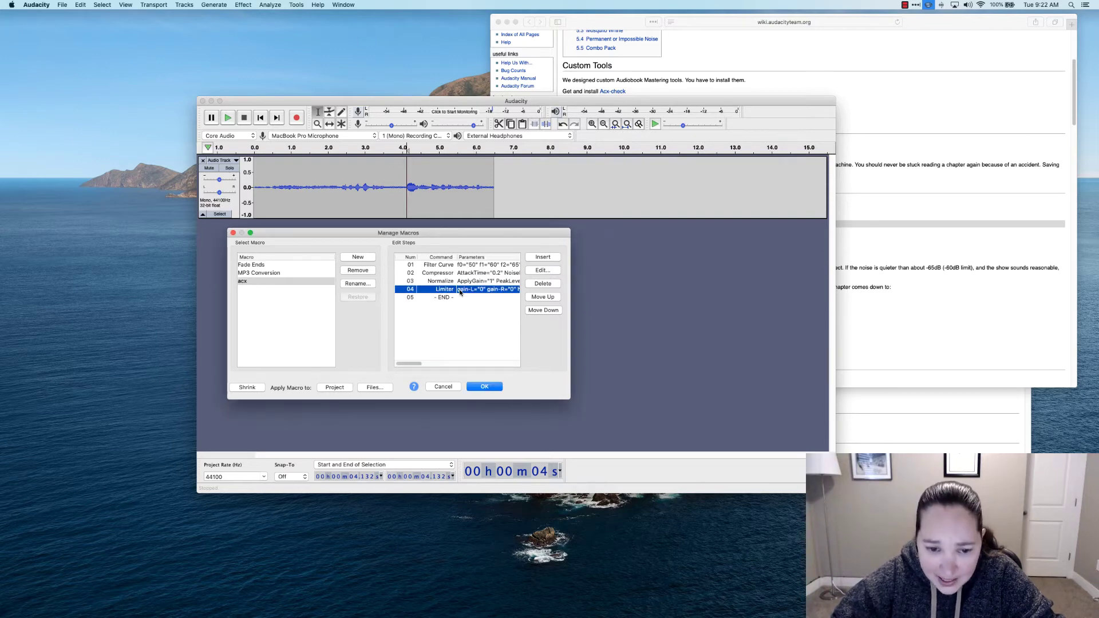
left_click(544, 271)
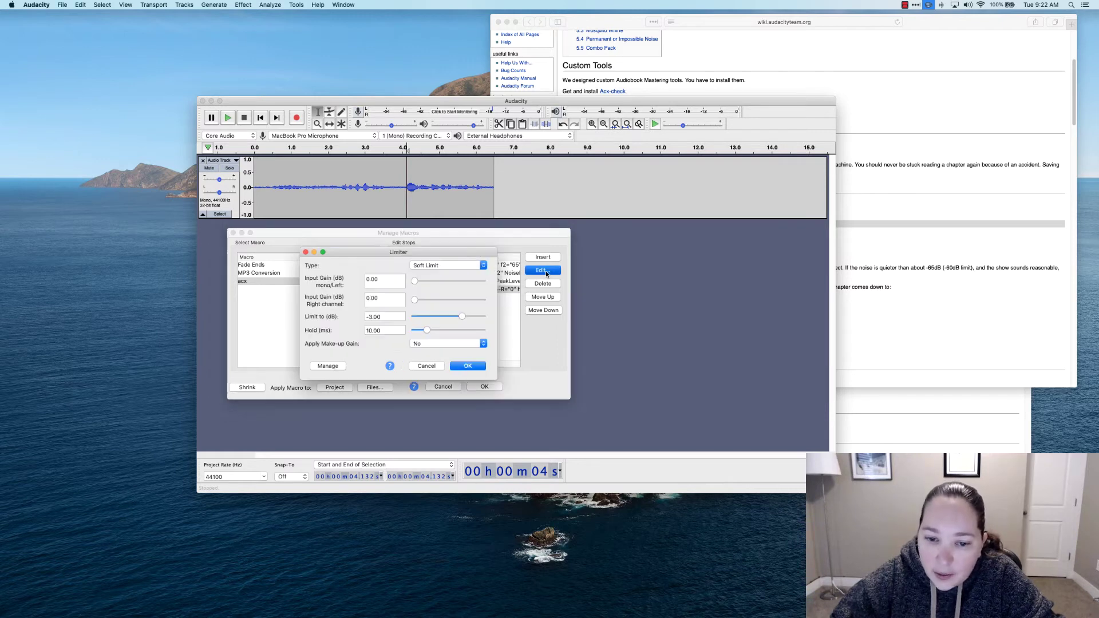
left_click(430, 266)
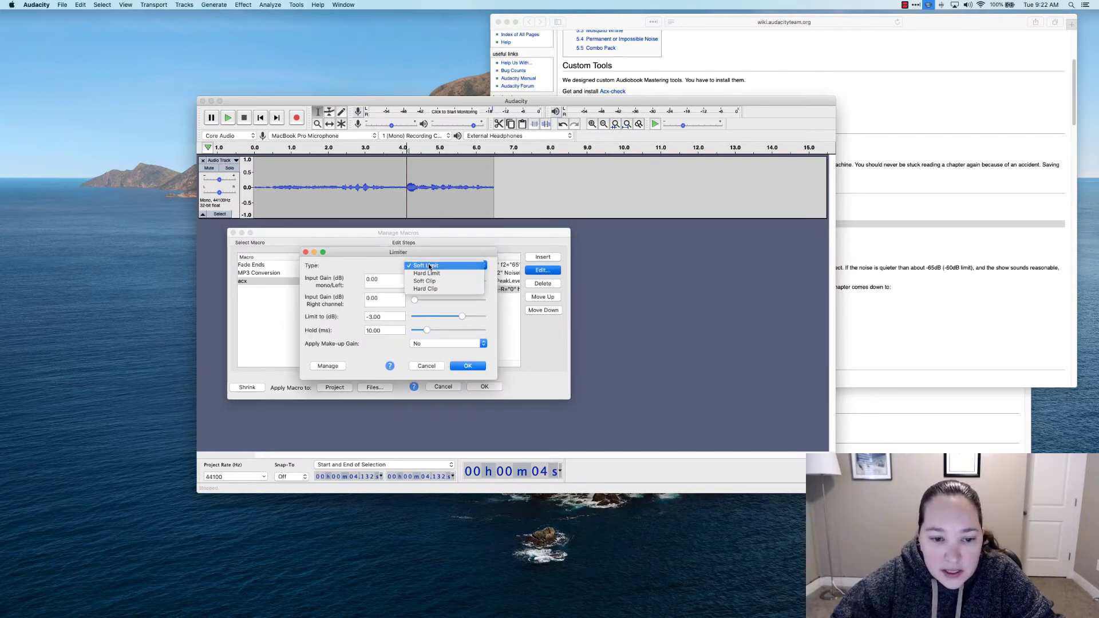
left_click(430, 266)
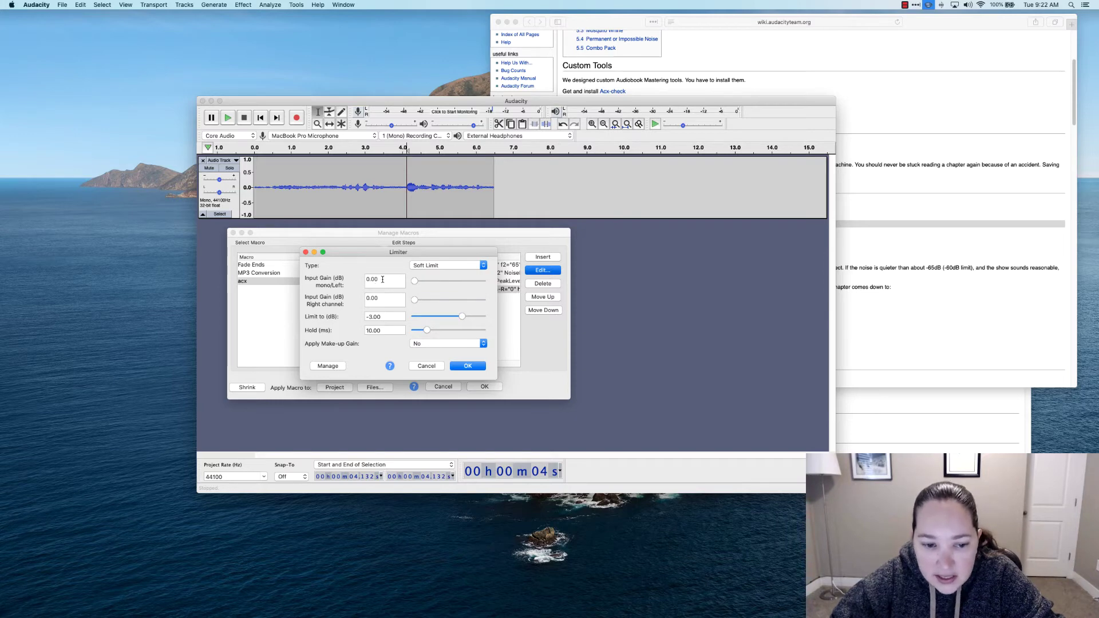
left_click(378, 317)
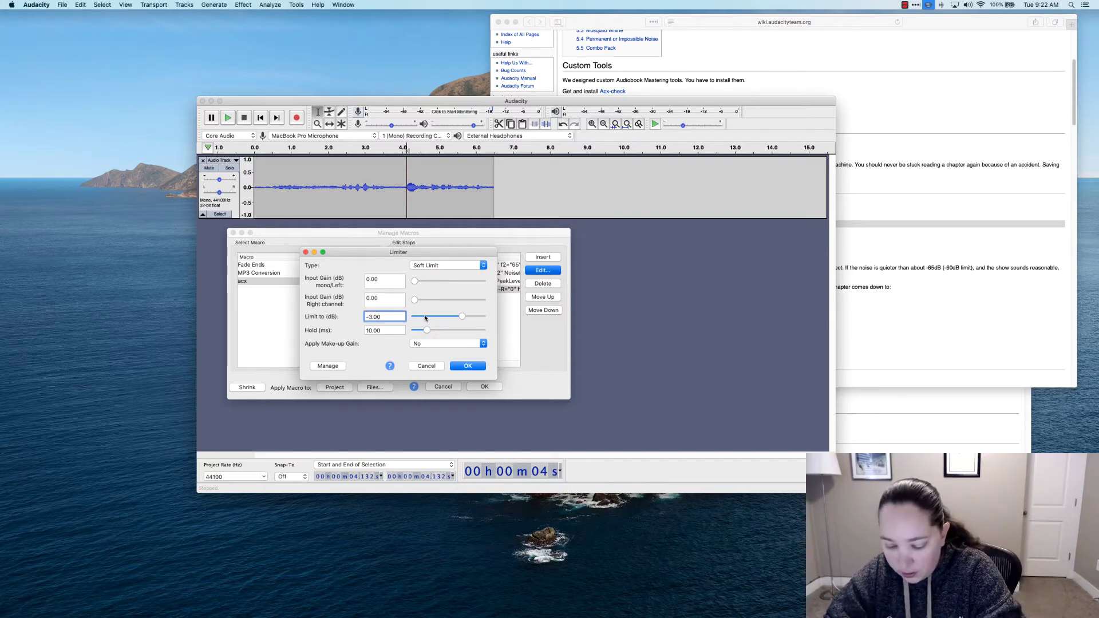
left_click(377, 317)
key("BackSpace")
type("5")
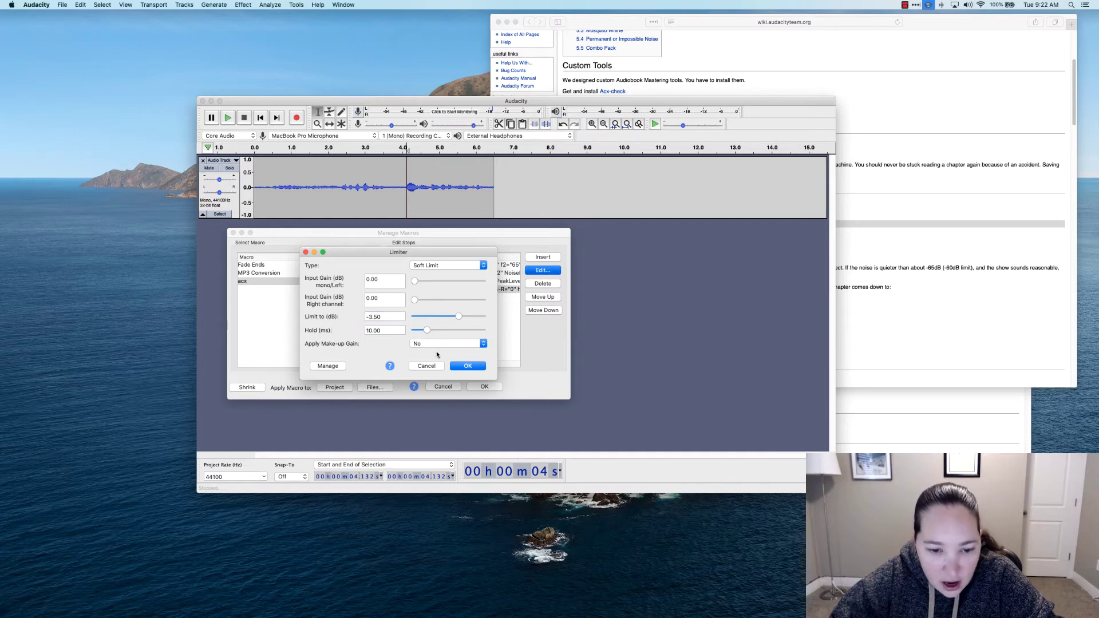
left_click(475, 369)
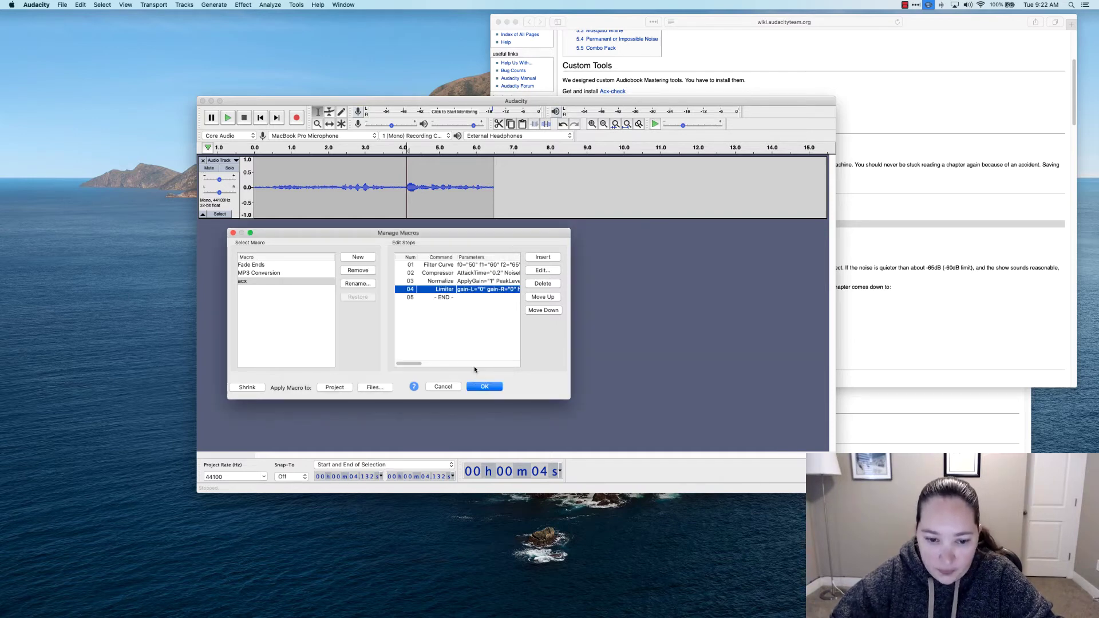
left_click(495, 389)
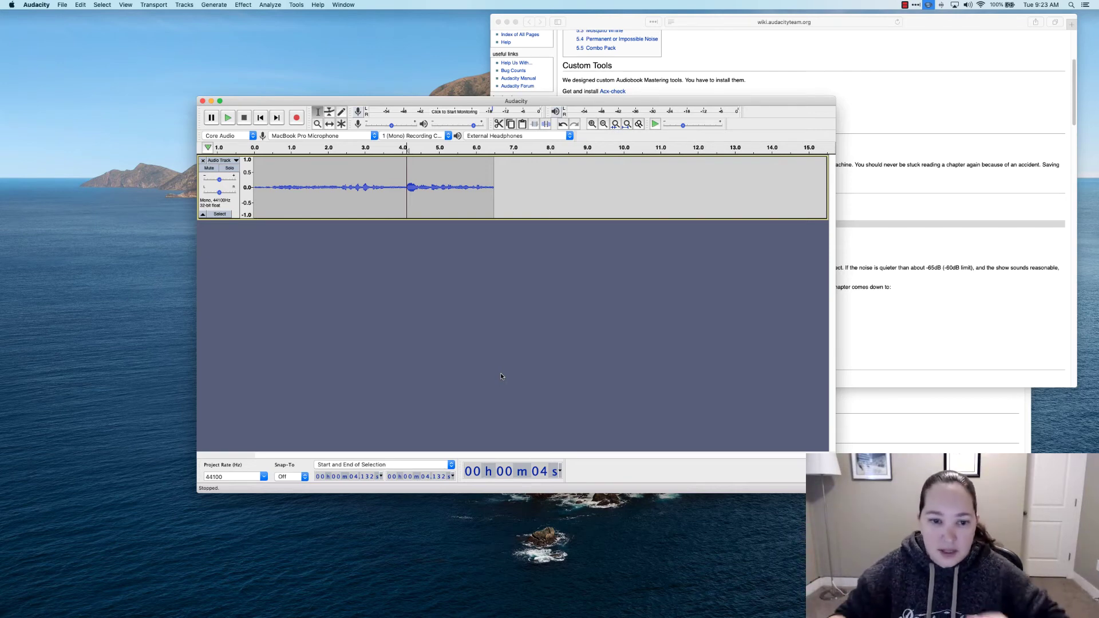
Step: Select the whole recorded audio clip and apply the acx macro to it
left_click(402, 210)
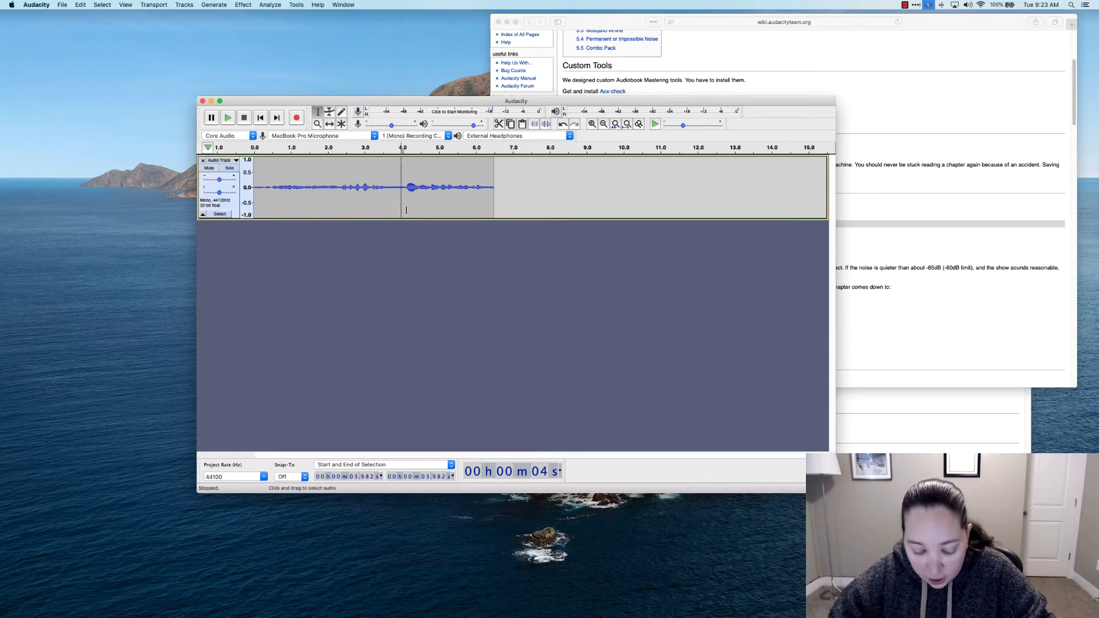
double_click(405, 209)
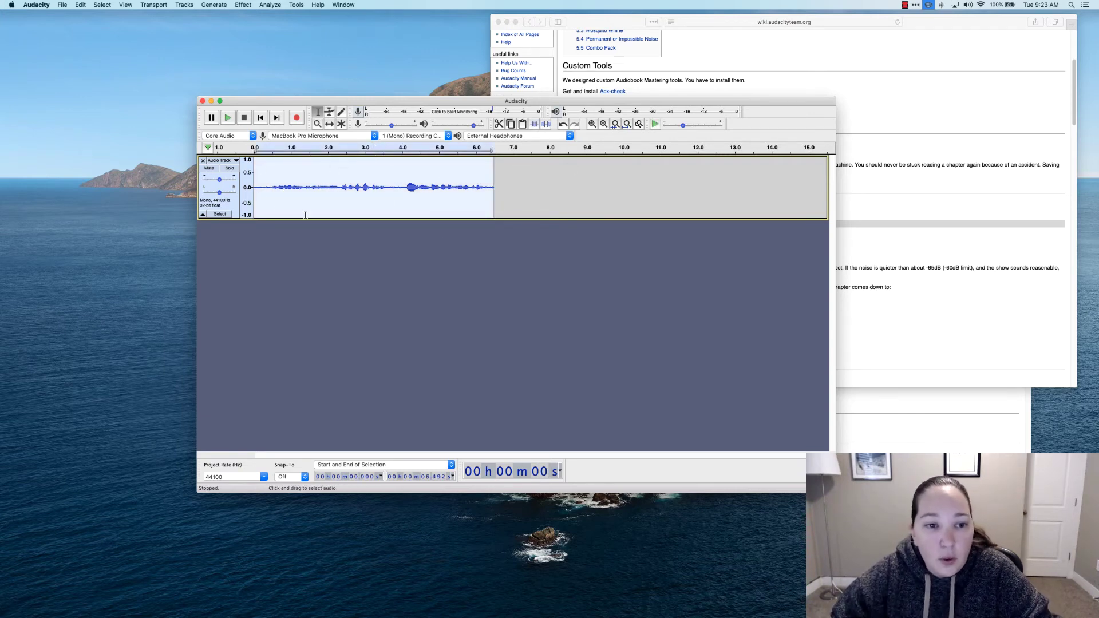
left_click(296, 5)
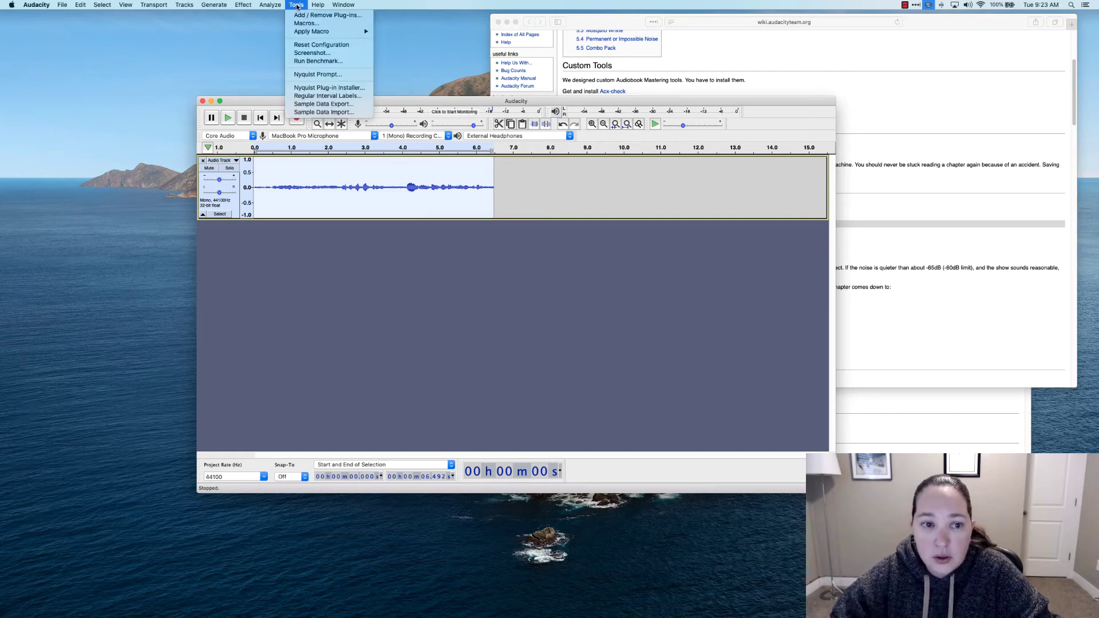
mouse_move(302, 33)
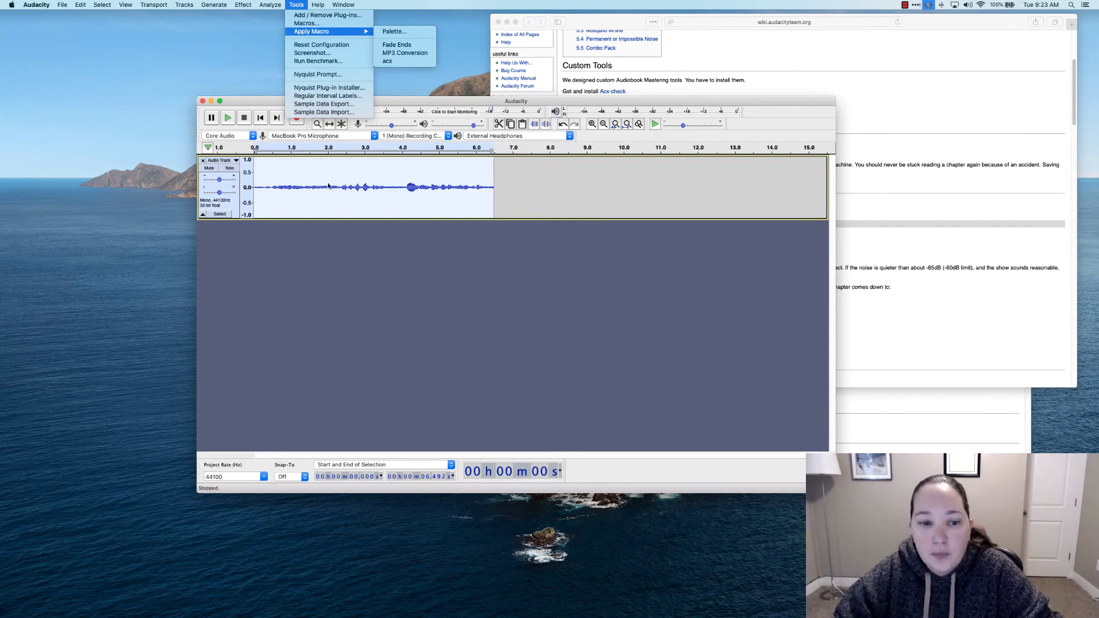
left_click(393, 63)
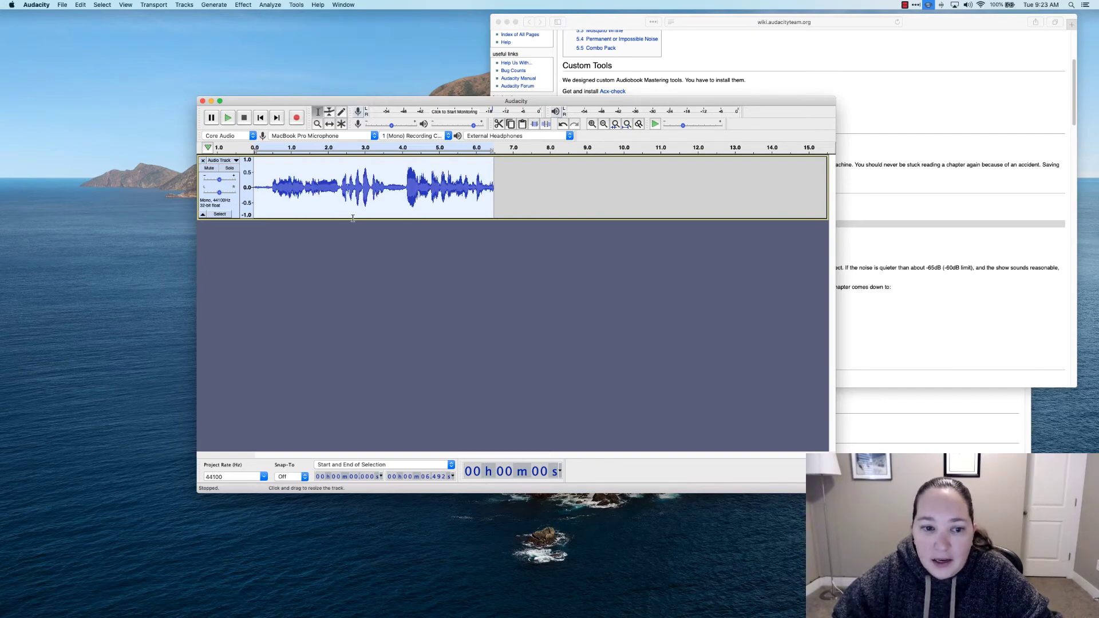
key("super+Tab")
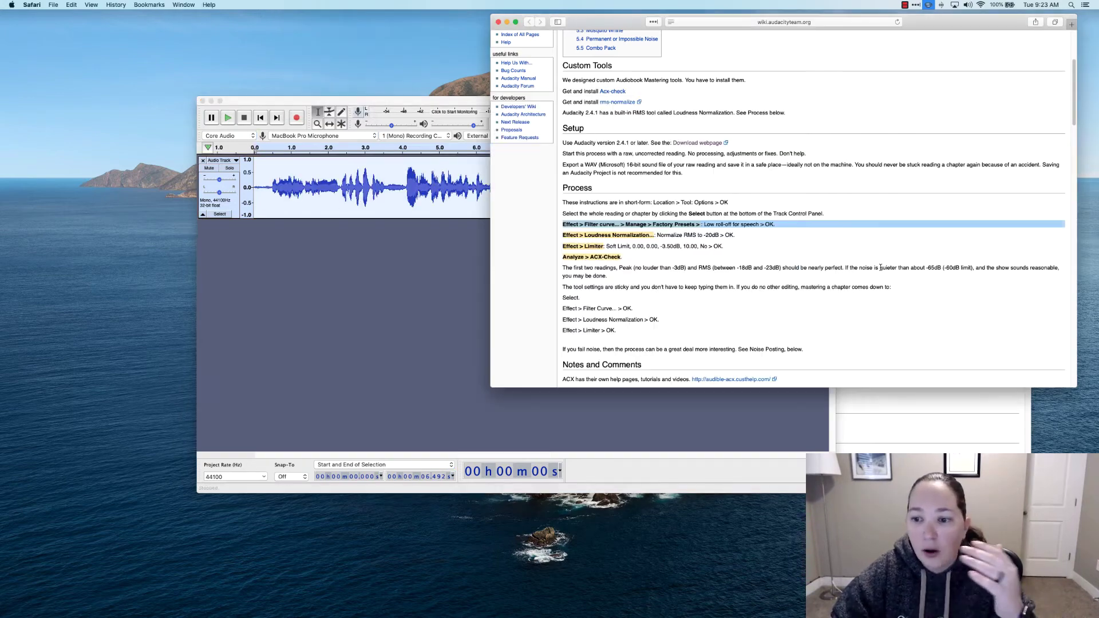
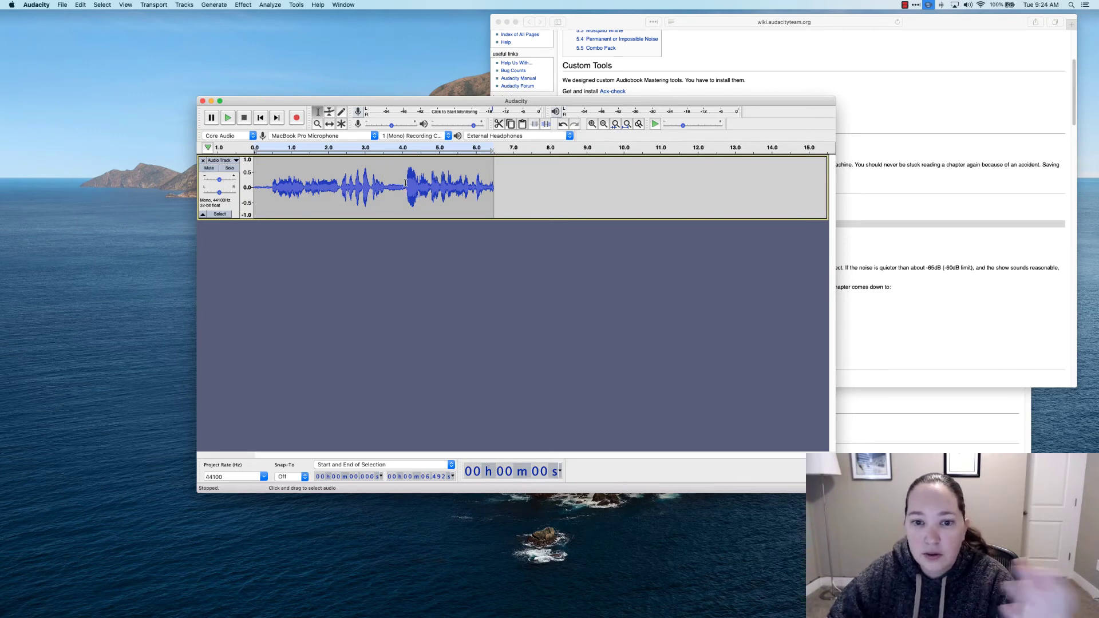
left_click_drag(507, 178, 574, 179)
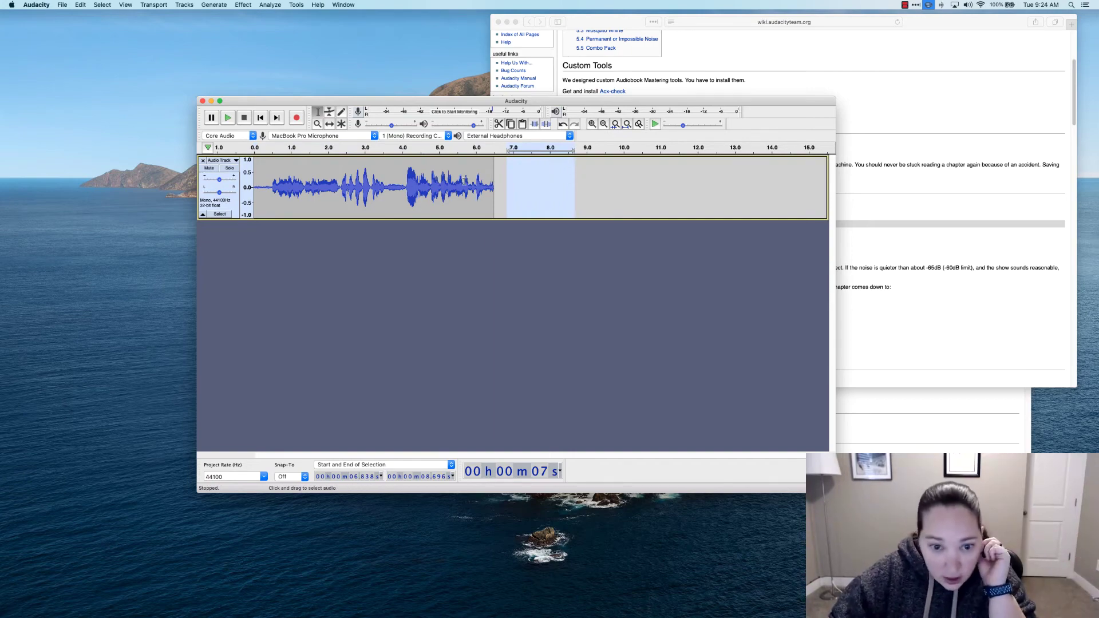
Step: Switch to the Nyquist Analyze Plug-ins page in Safari and download the ACX Check plug-in, allowing downloads from wiki.audacityteam.org
left_click(868, 410)
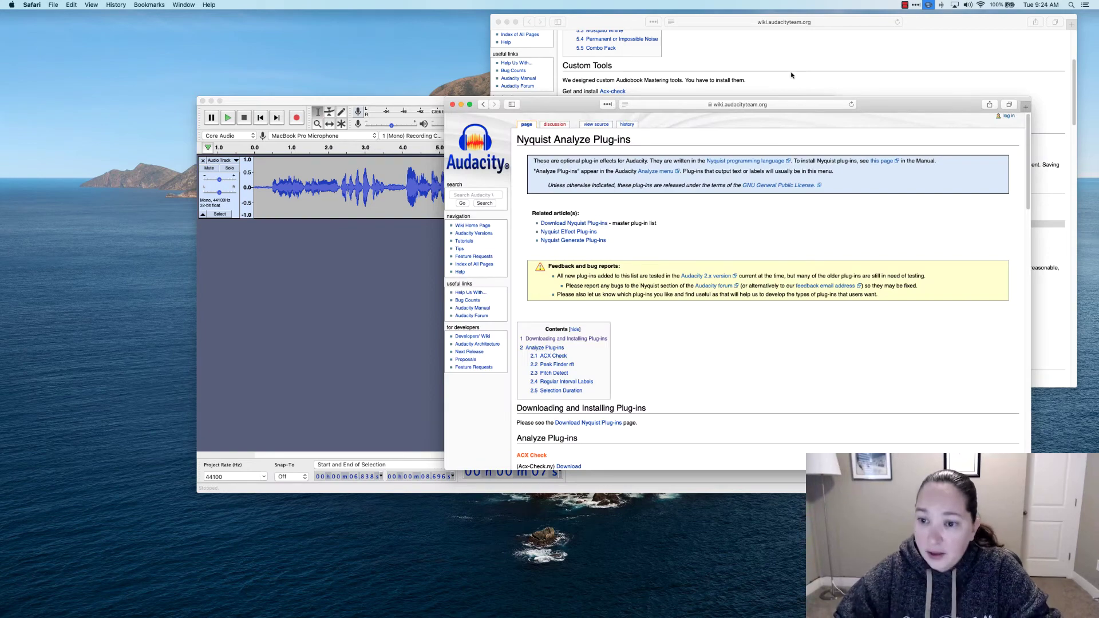
left_click_drag(874, 100, 875, 81)
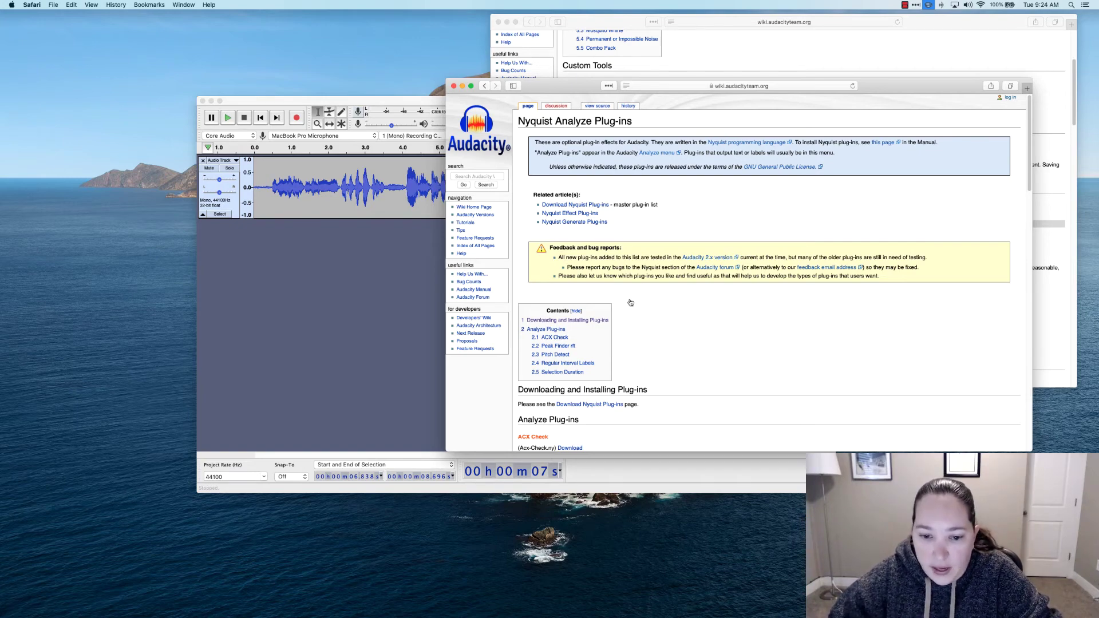
left_click(547, 321)
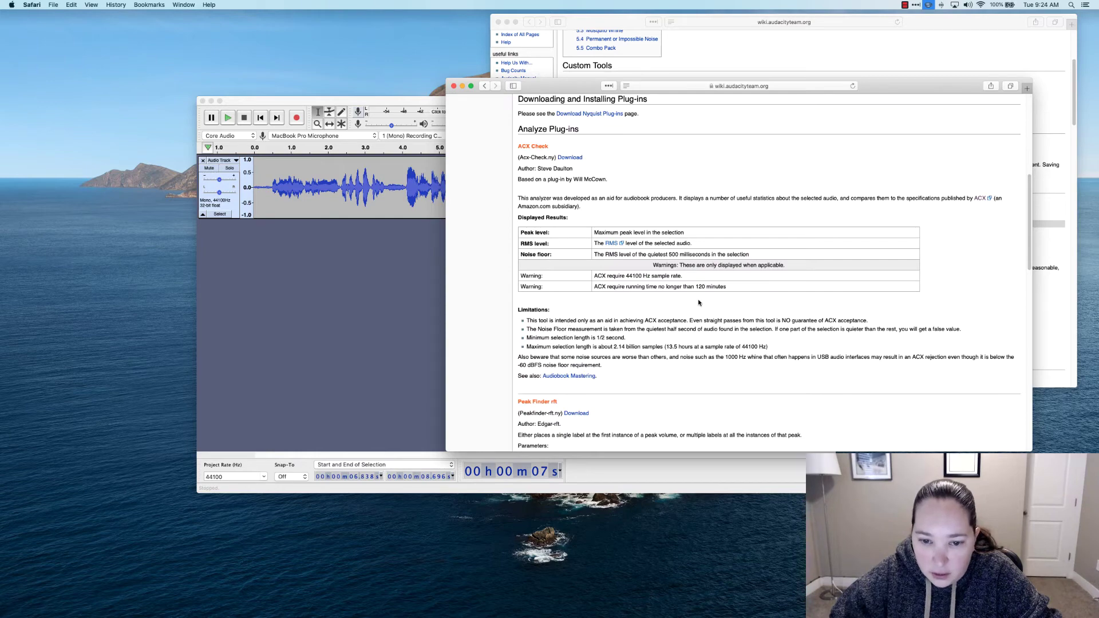
left_click(577, 157)
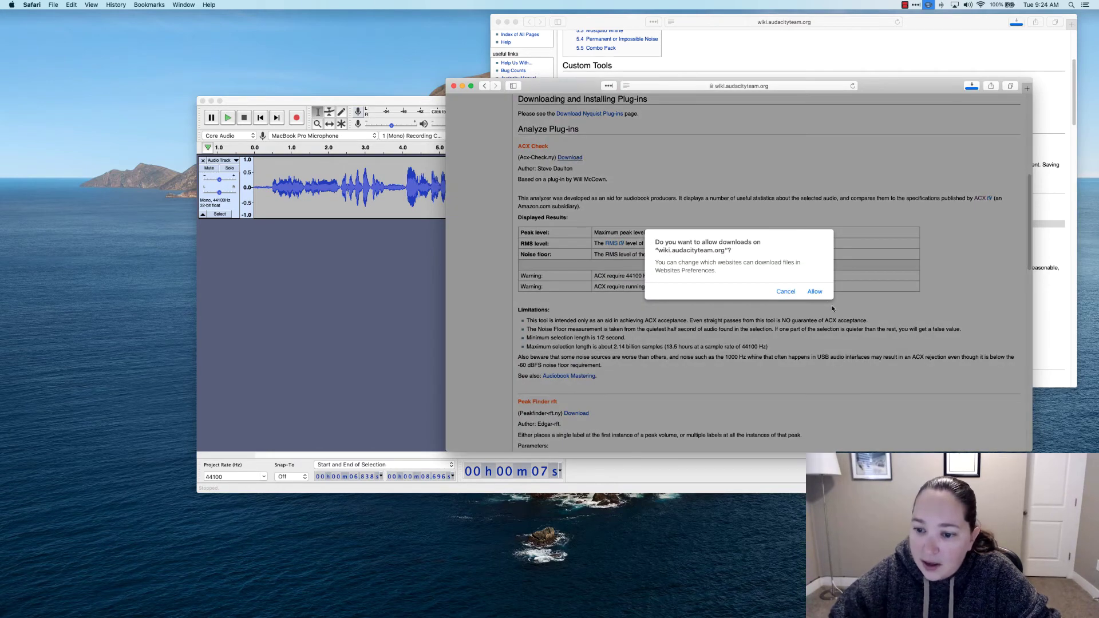
left_click(822, 296)
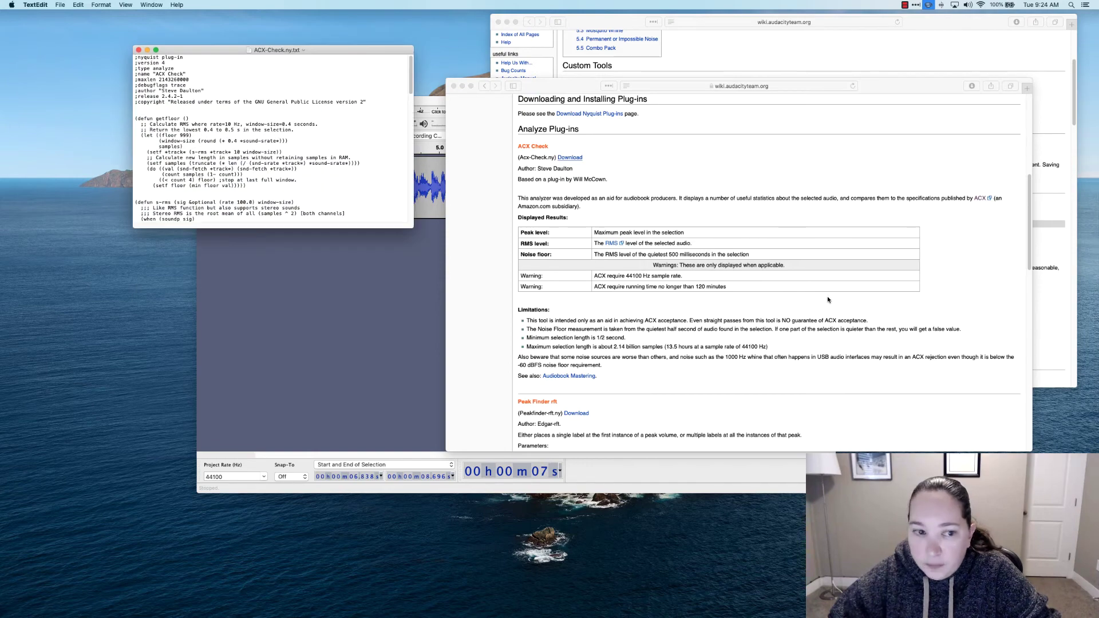
Step: Close the opened ACX-Check.ny.txt file, glance over the plug-in and mastering wiki pages, and switch back to Audacity
left_click(139, 50)
left_click(299, 271)
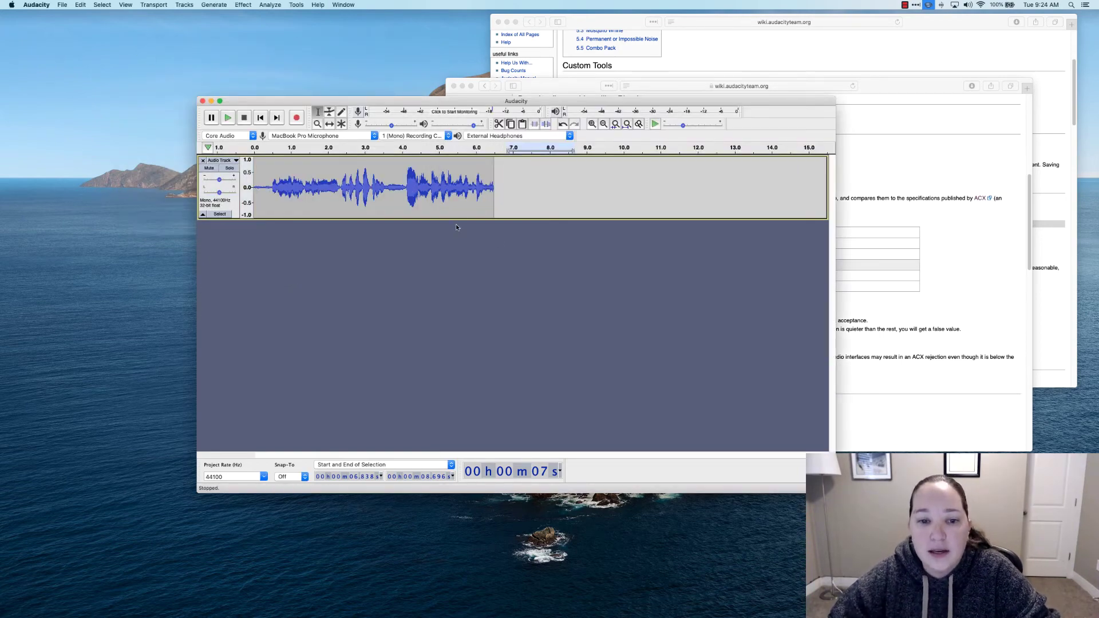
left_click(943, 307)
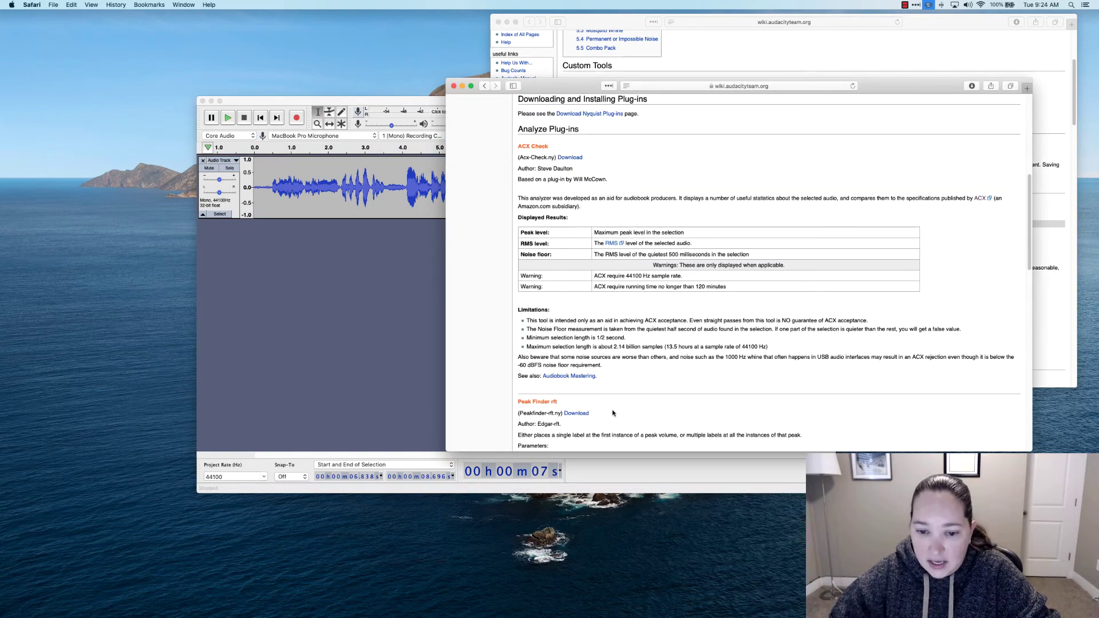
left_click(857, 51)
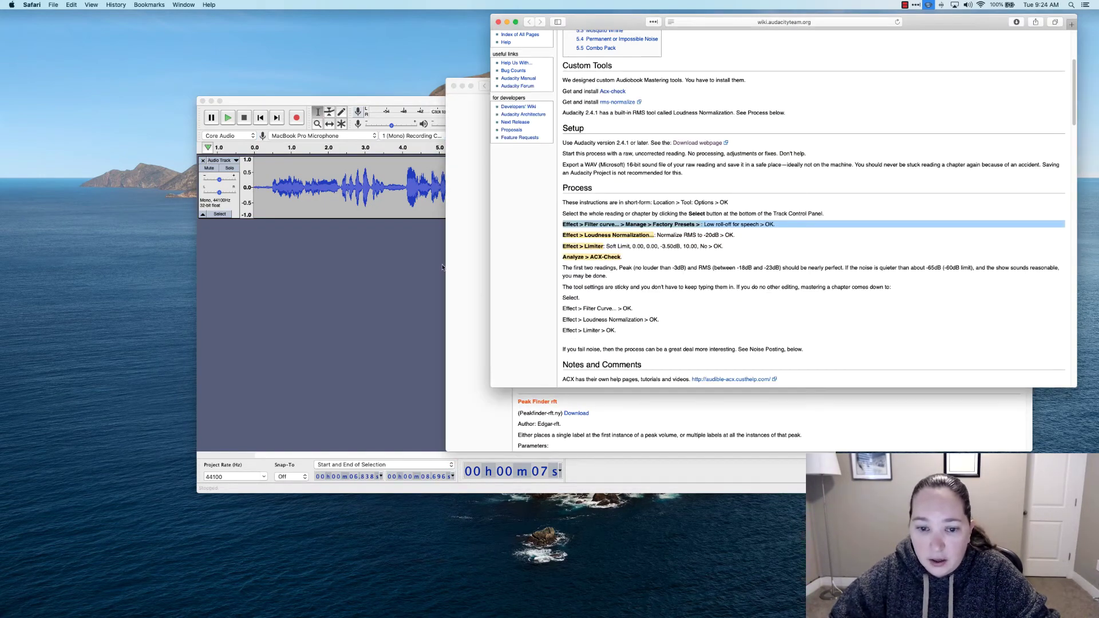
left_click(477, 261)
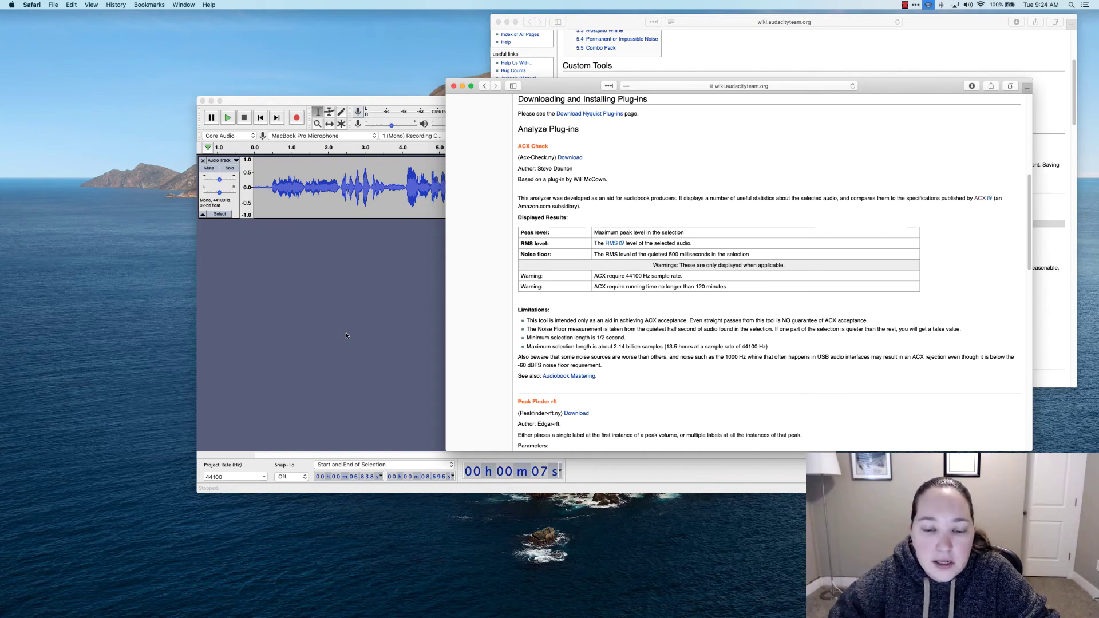
left_click(373, 328)
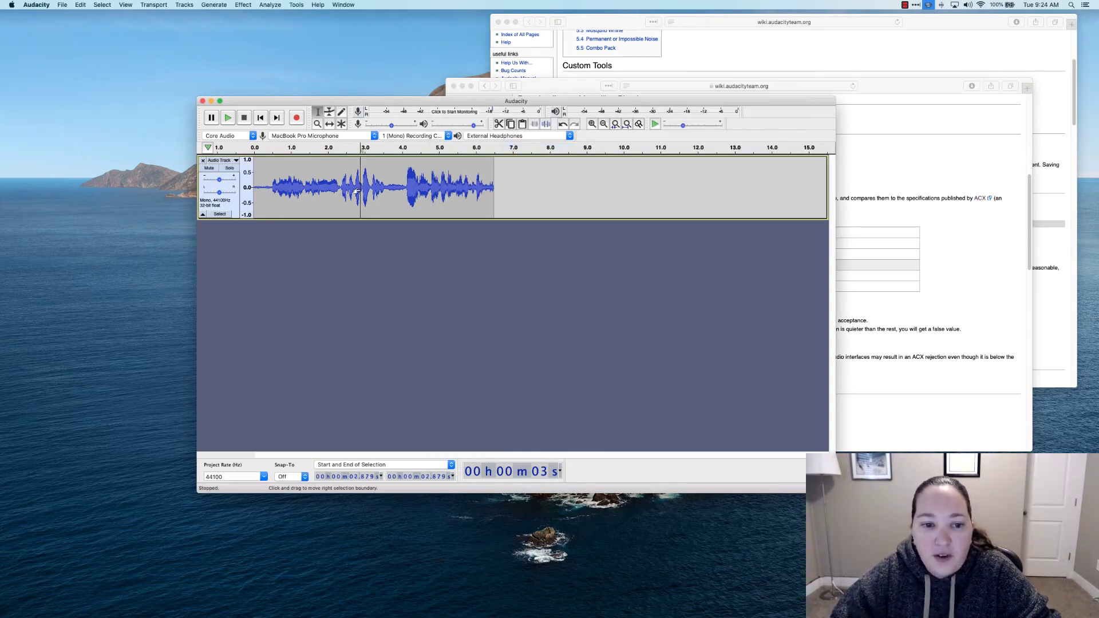
Step: Select the whole audio clip and load ACX-Check.ny.txt from the Downloads folder into the Nyquist Prompt
left_click(384, 186)
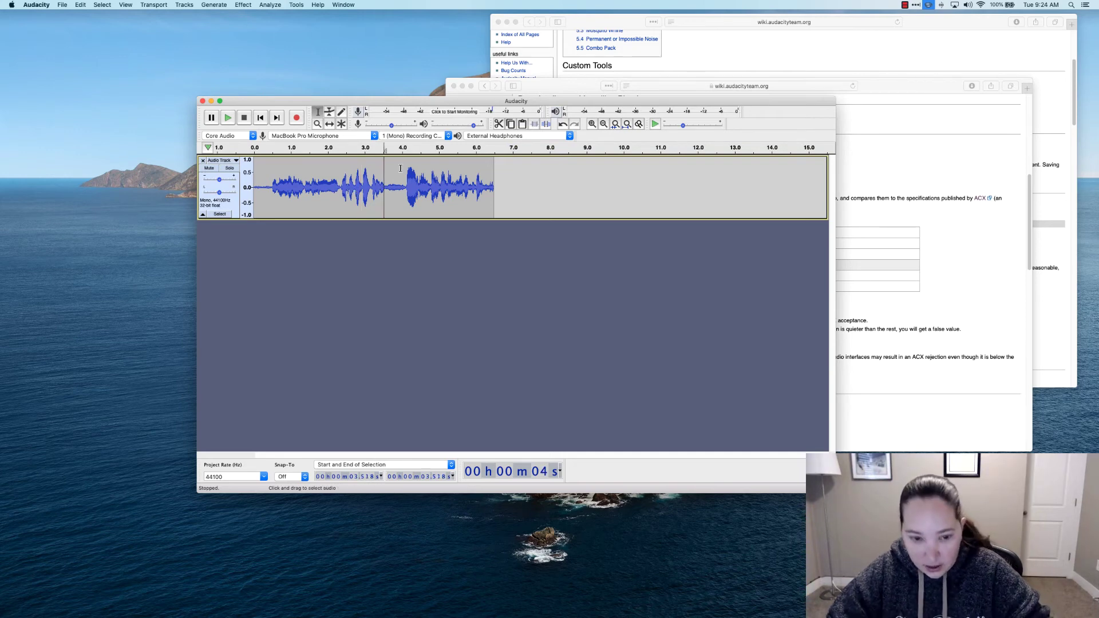
double_click(383, 191)
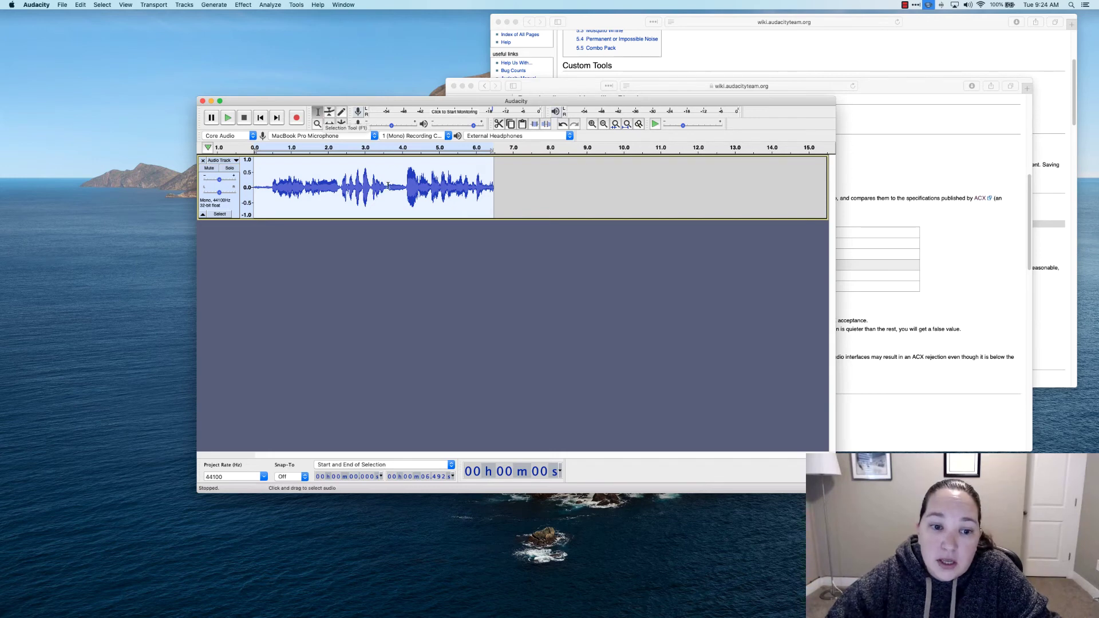
left_click(298, 4)
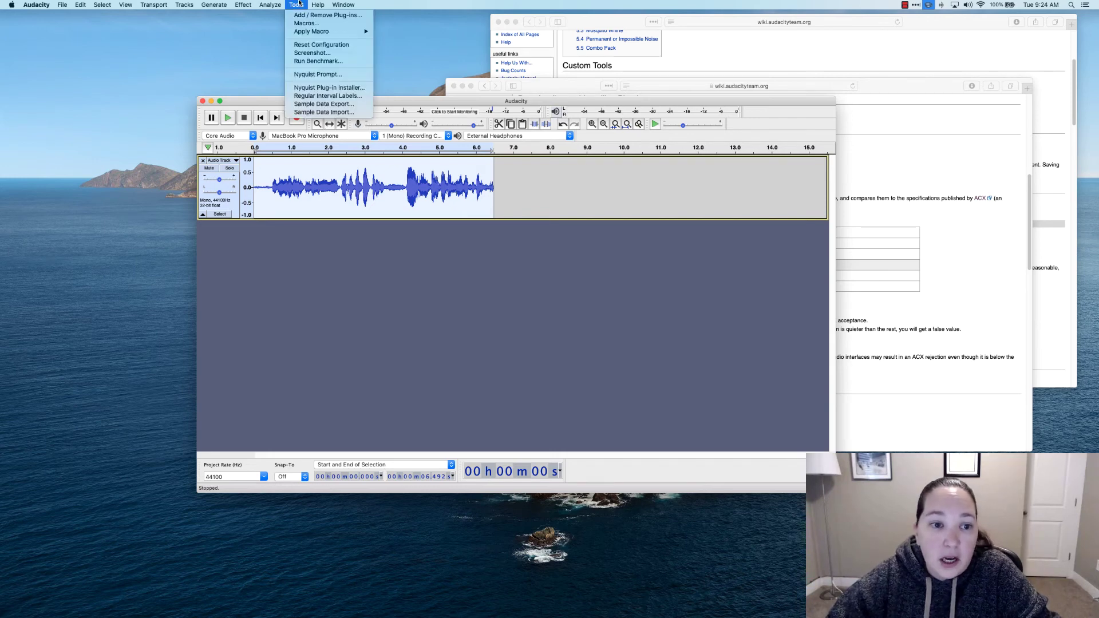
left_click(323, 74)
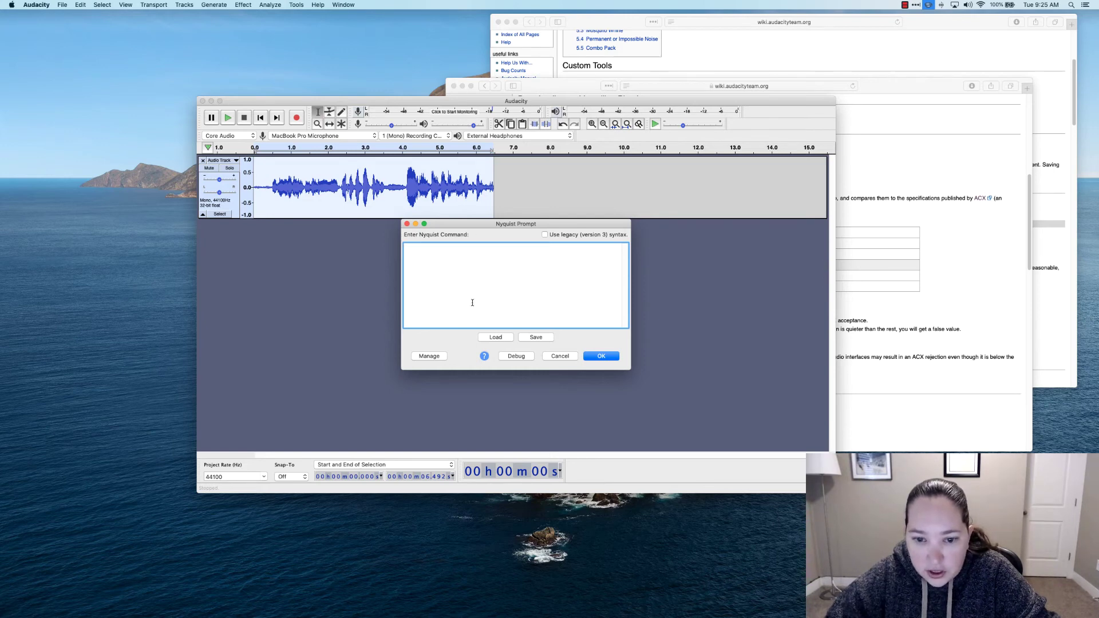
left_click(496, 338)
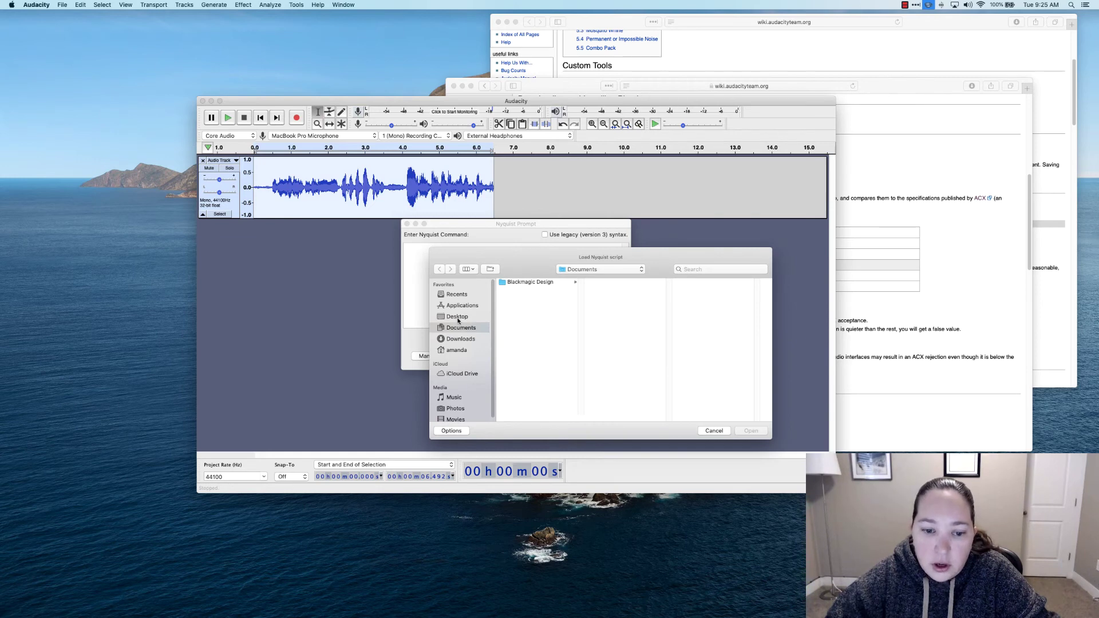
left_click(455, 339)
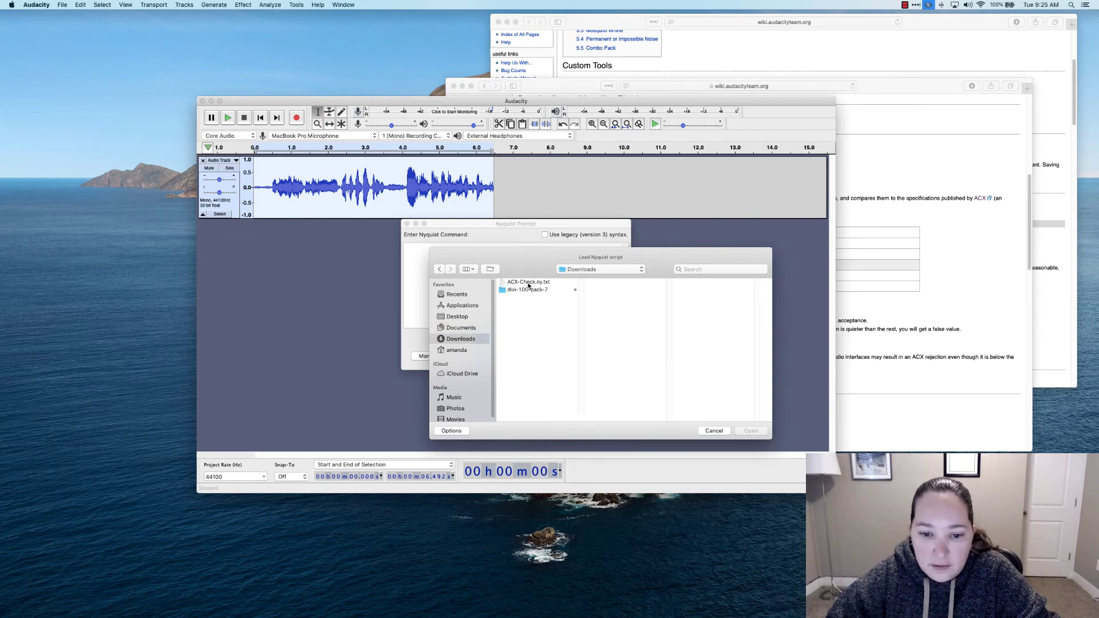
left_click(528, 282)
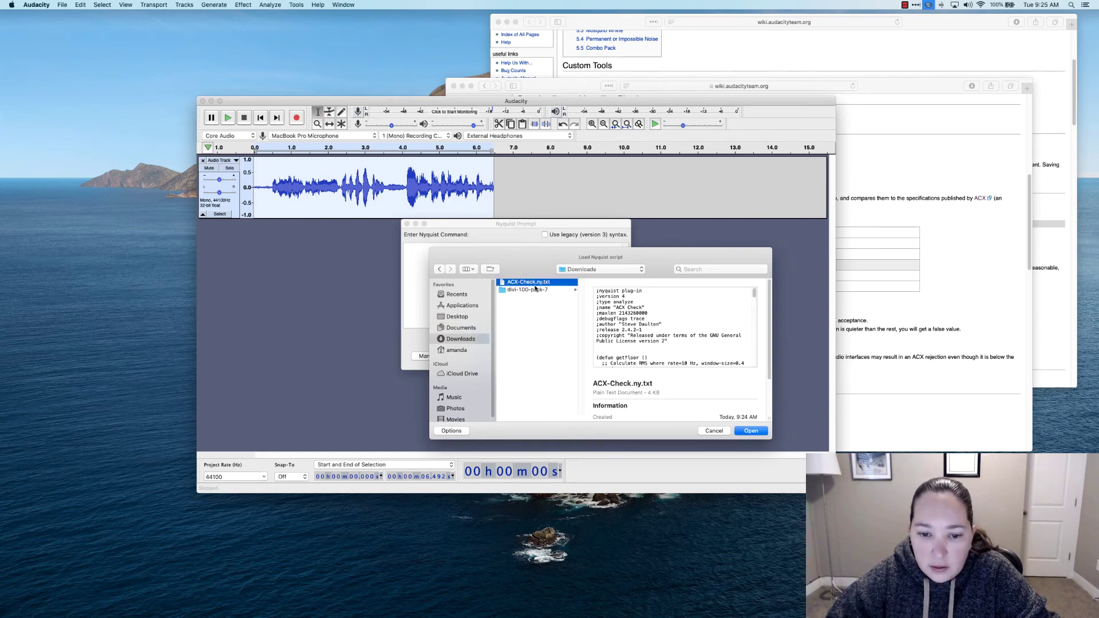
left_click(750, 431)
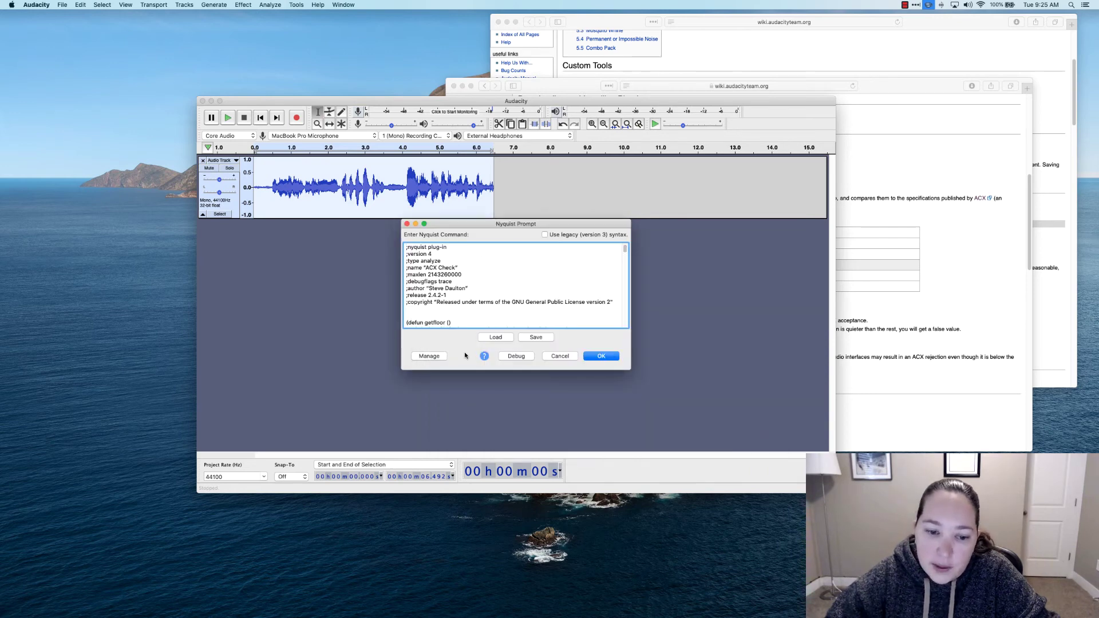
Step: Save the loaded Nyquist script as a user preset named acx check
left_click(429, 356)
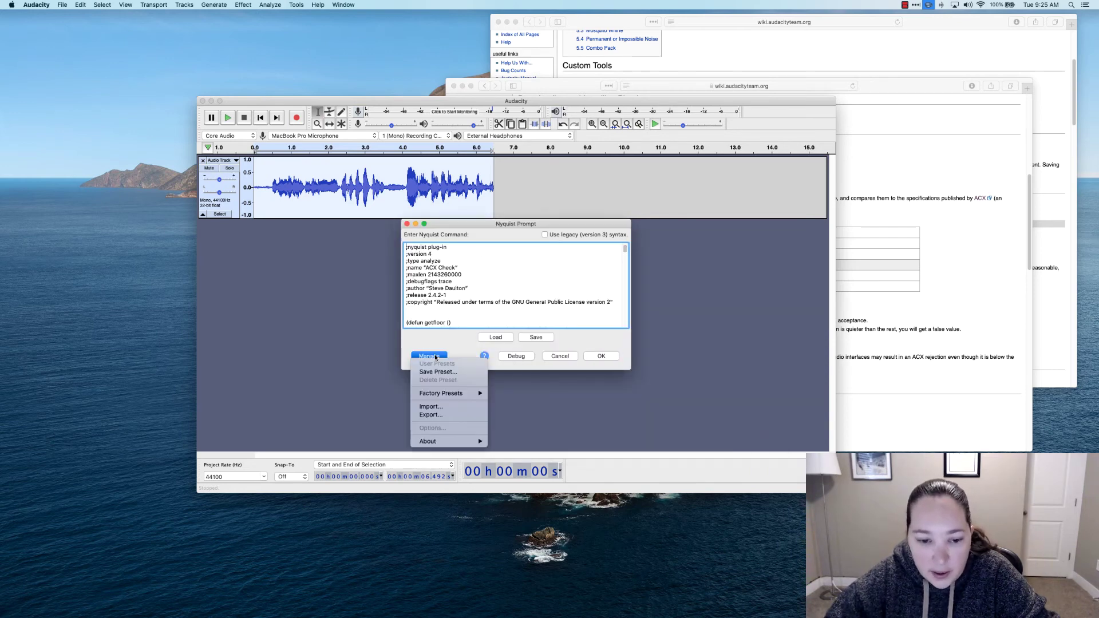
left_click(447, 372)
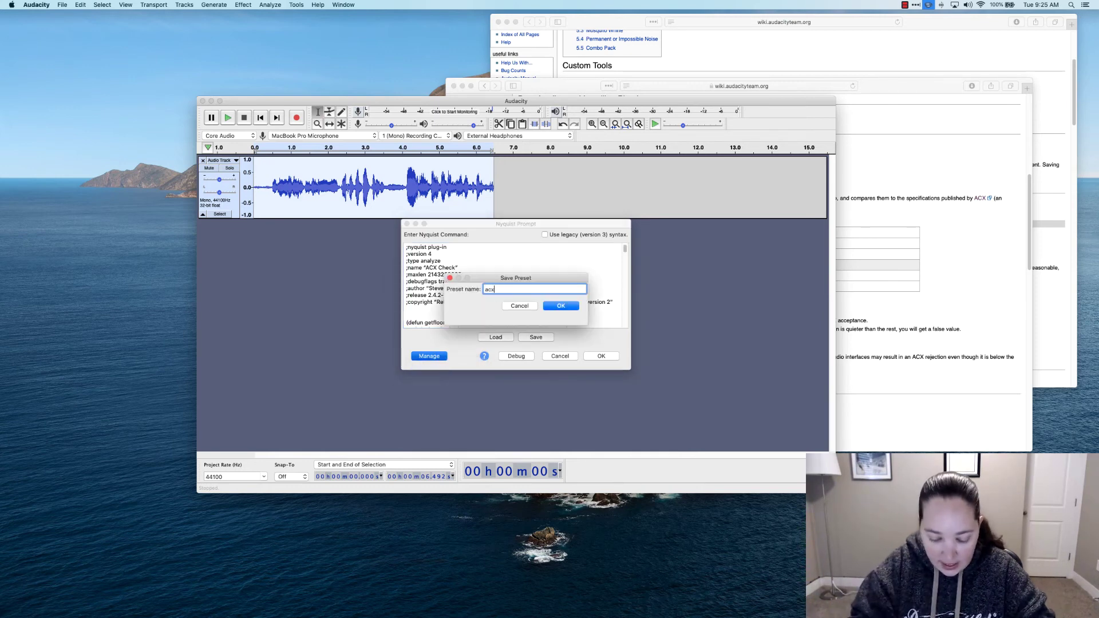
type("acx check")
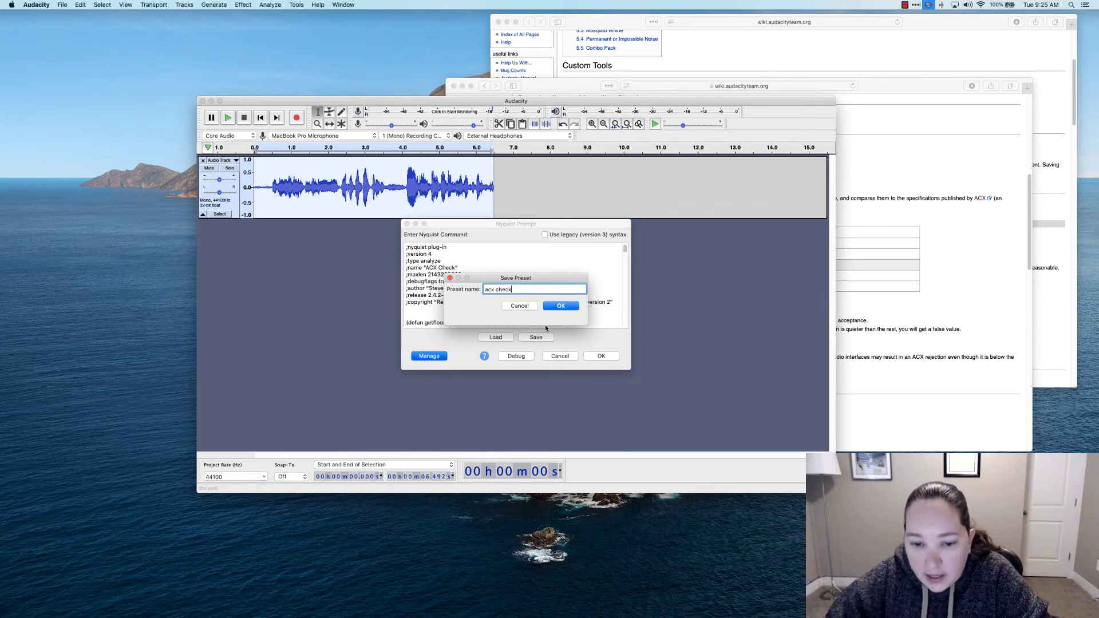
left_click(572, 304)
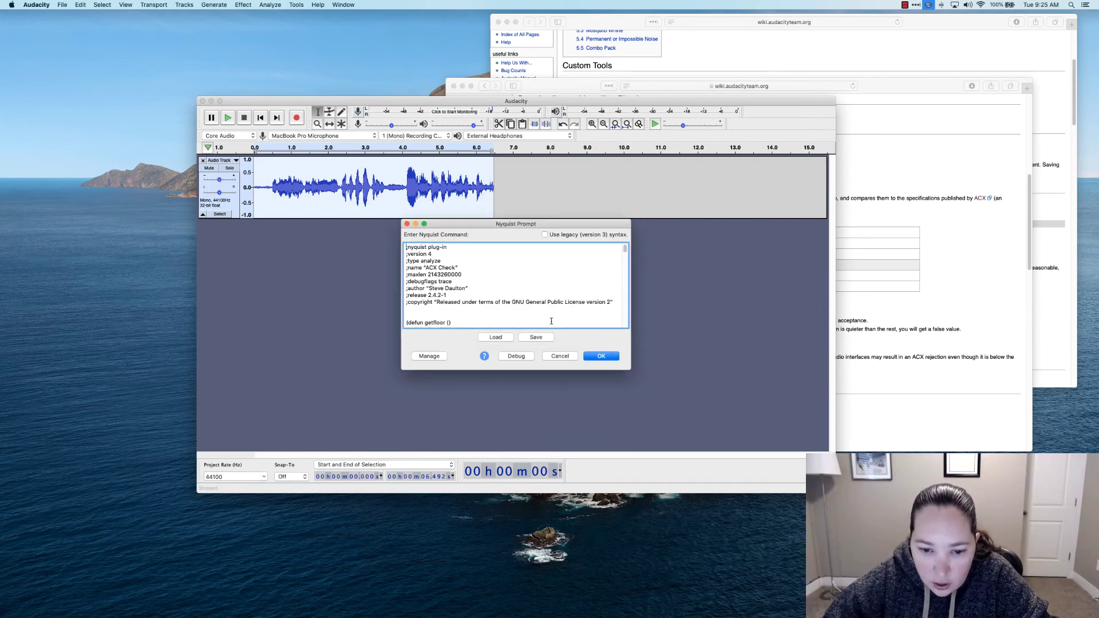
Step: Clear the Nyquist command text and restore the script from the acx check user preset
triple_click(551, 321)
left_click(553, 318)
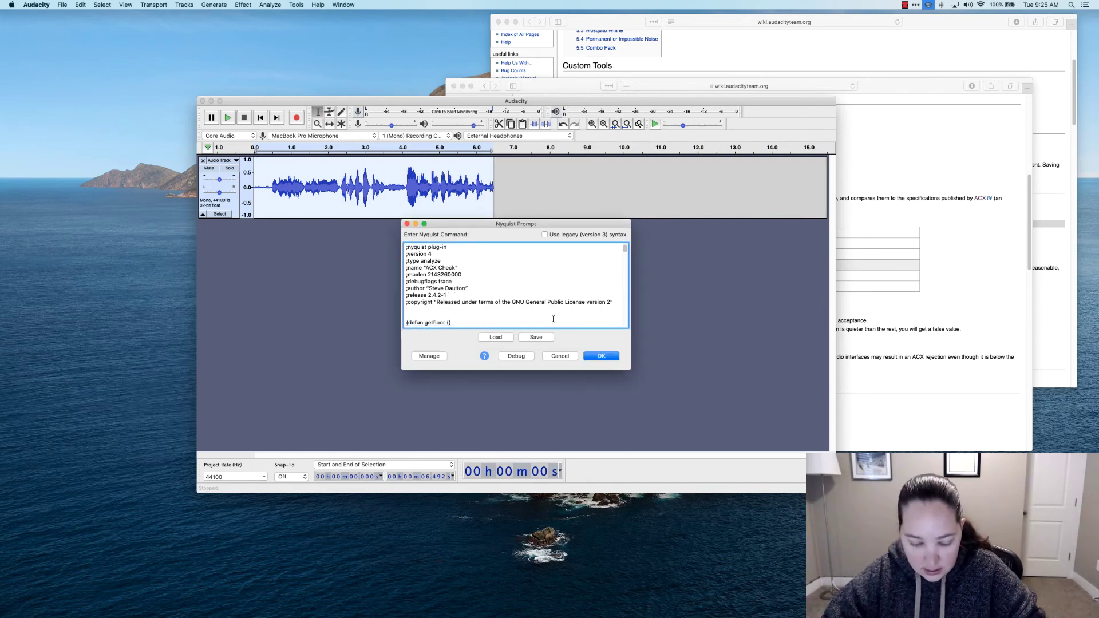
key("super+a")
key("BackSpace")
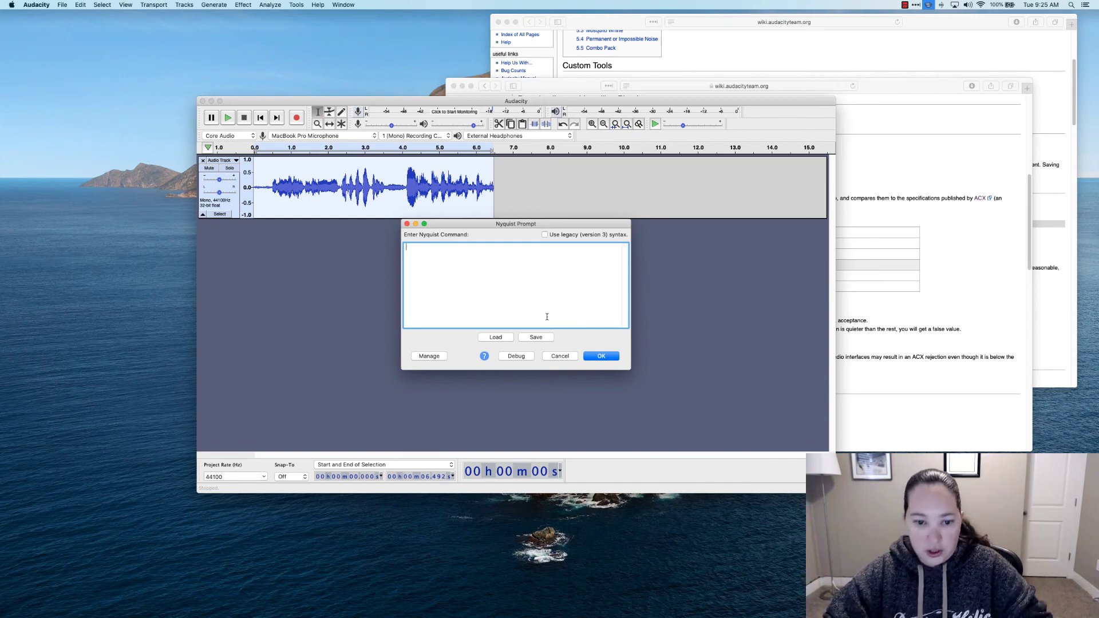
left_click(429, 357)
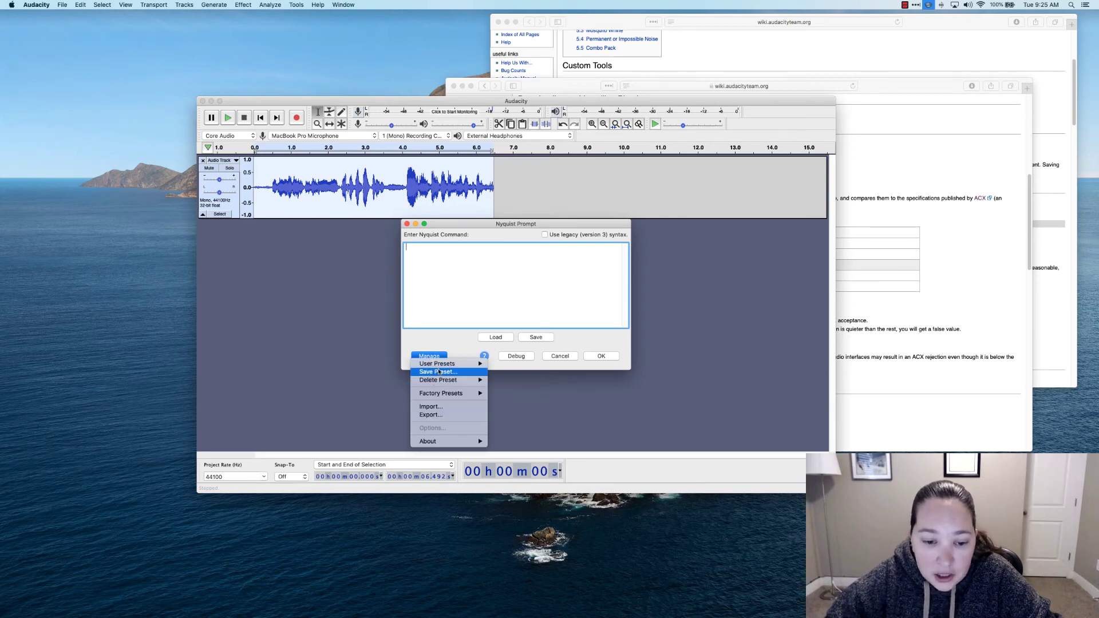
mouse_move(464, 364)
left_click(497, 365)
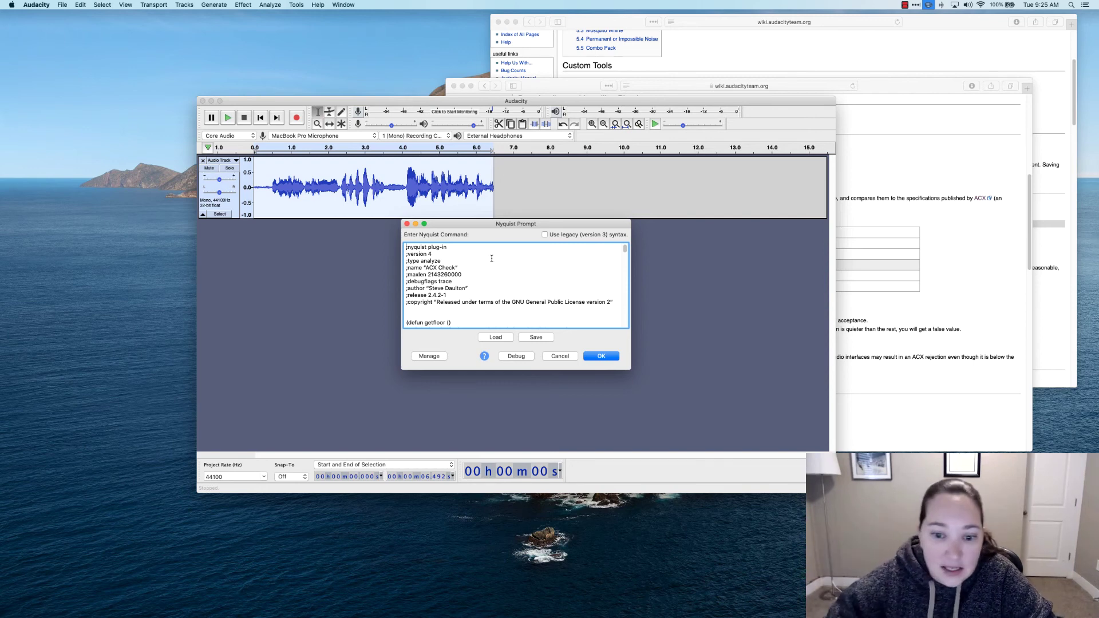
Step: Run the ACX Check script on the selected clip and examine its peak level, RMS level and noise floor results
left_click(598, 356)
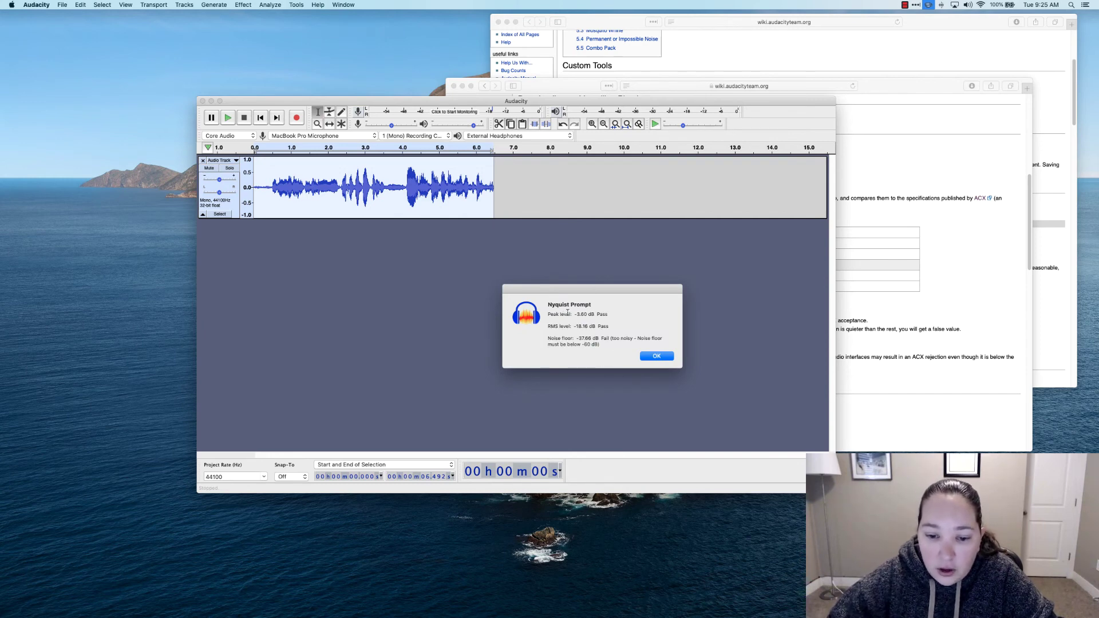
left_click_drag(561, 314, 523, 339)
left_click(592, 326)
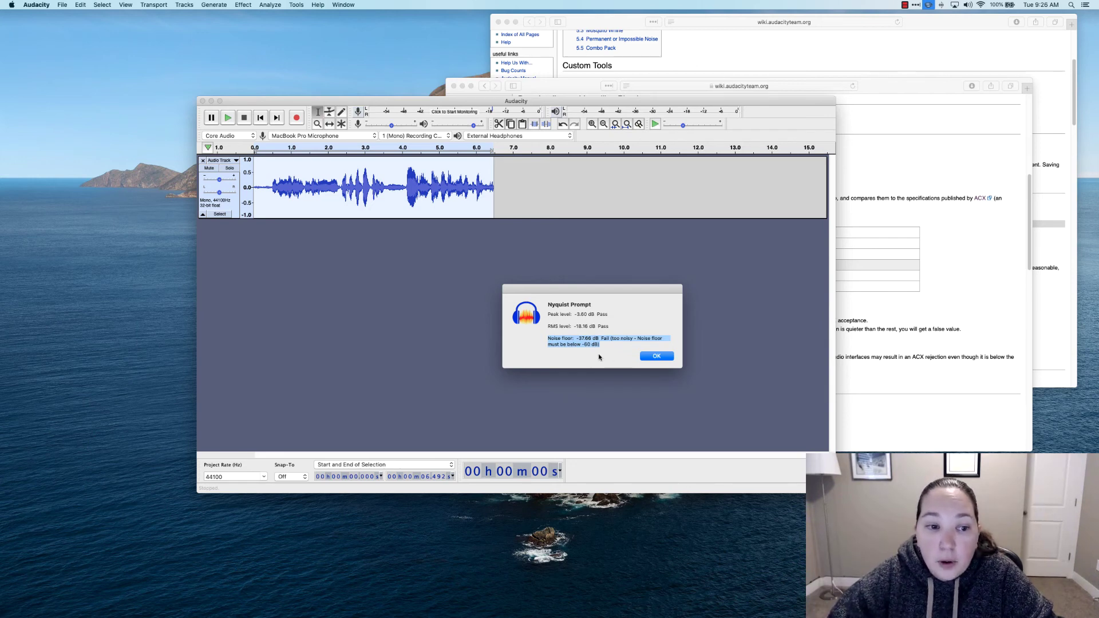
left_click_drag(597, 314, 606, 314)
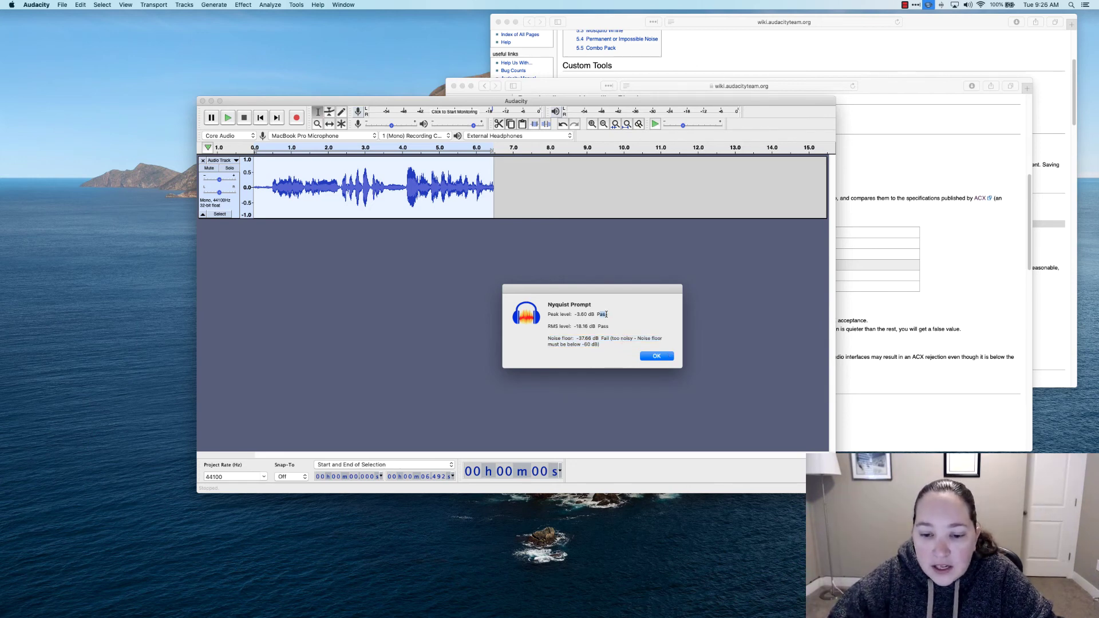
double_click(604, 337)
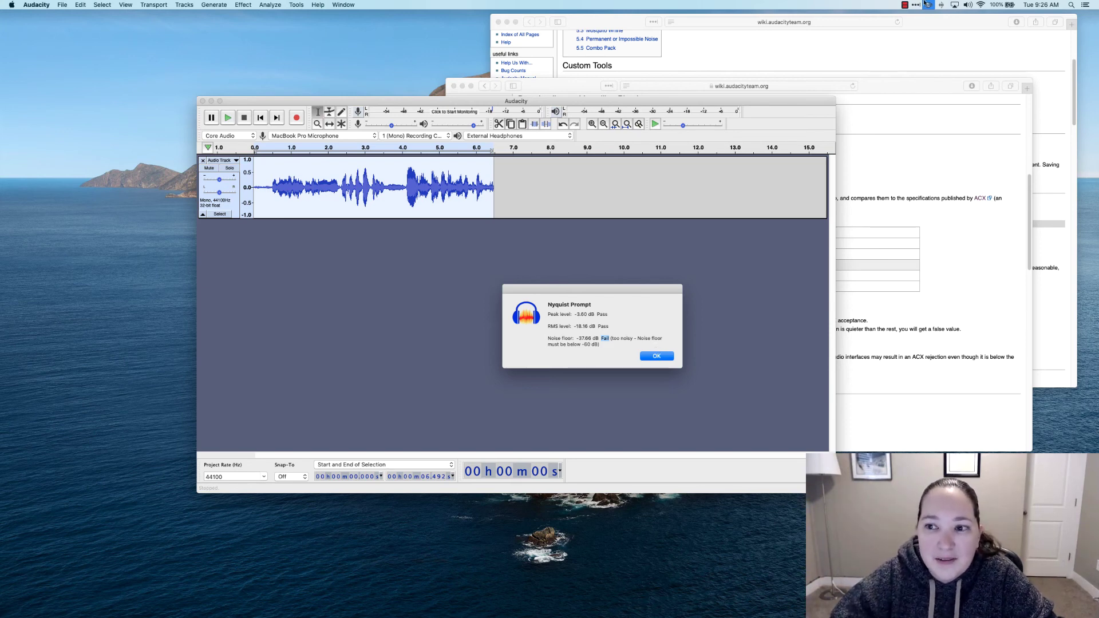
left_click(907, 4)
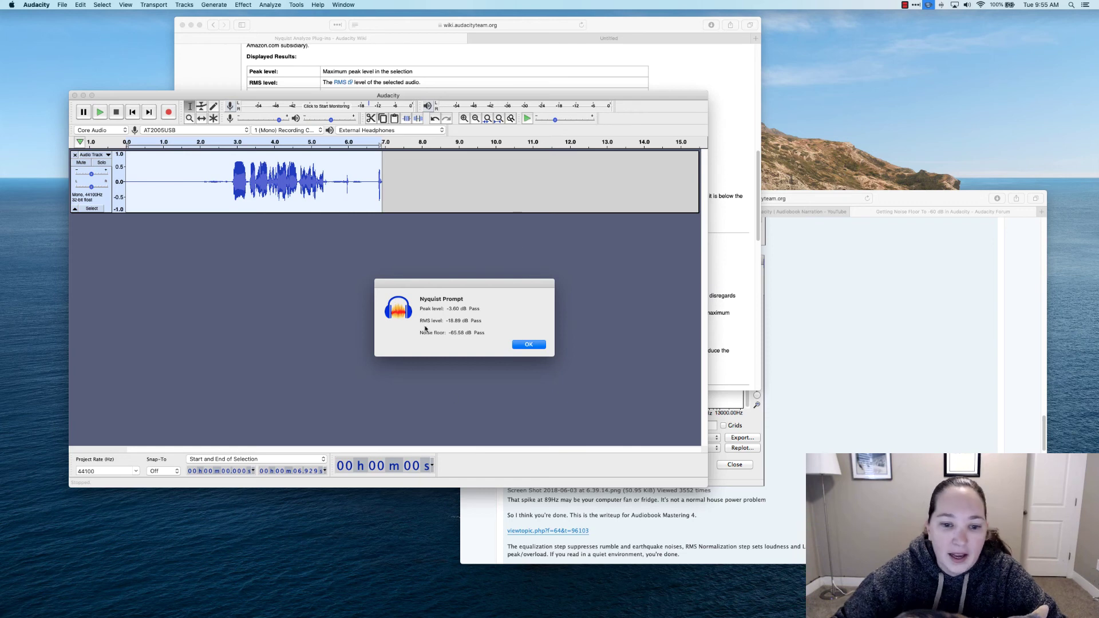
Step: Dismiss the check results and select the quiet opening of the new recording, about the first 1.94 seconds
left_click(529, 345)
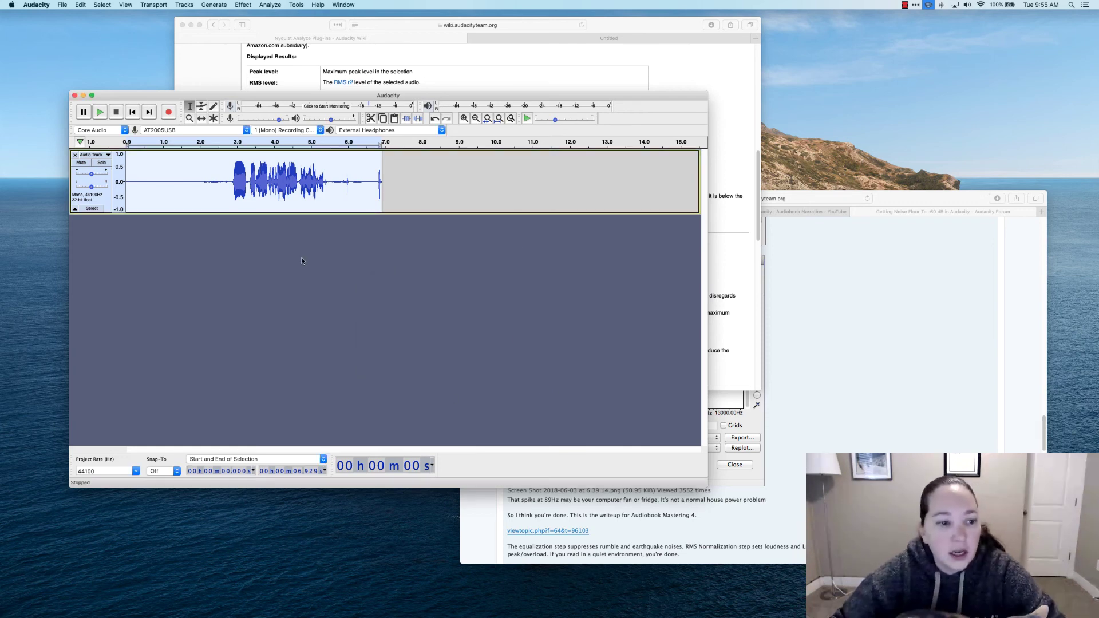
left_click(262, 183)
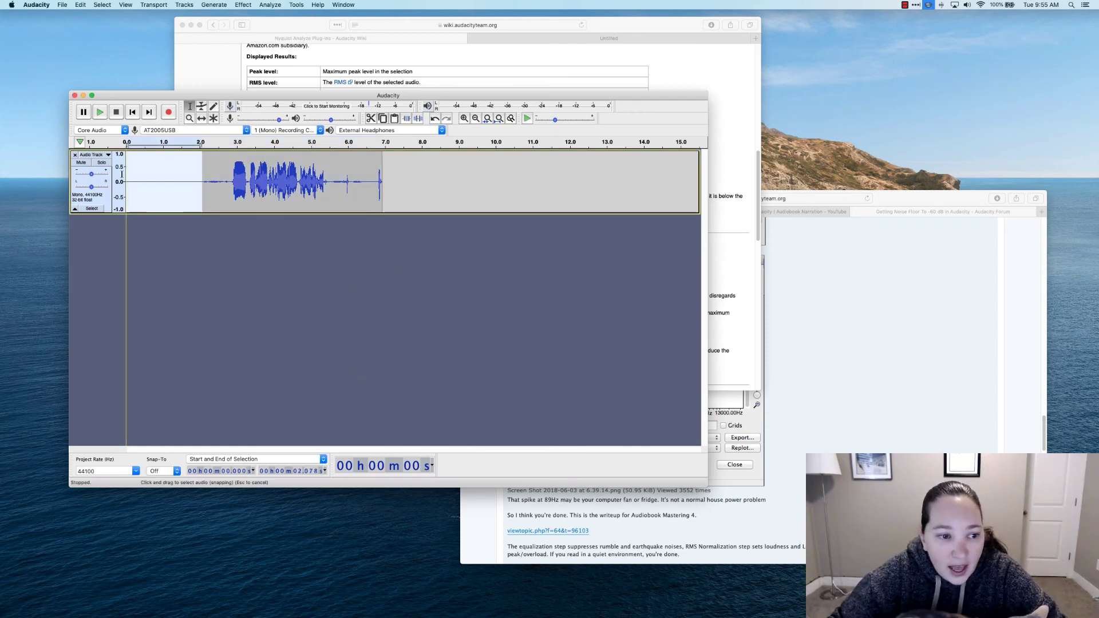
left_click(225, 179)
left_click_drag(199, 179, 118, 178)
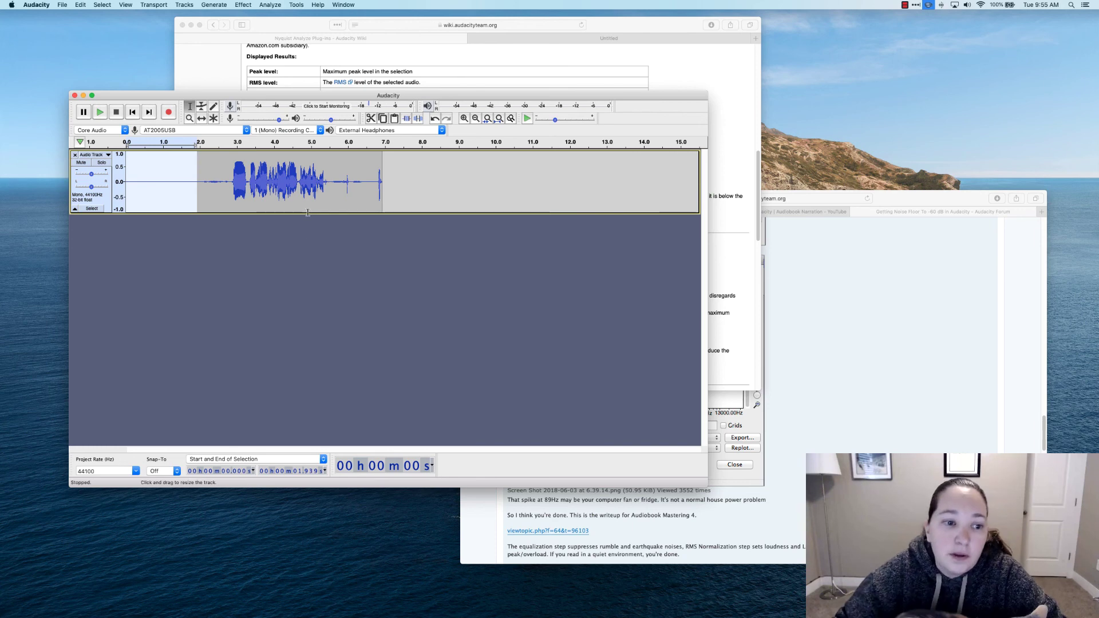
Step: Select the entire new recording and apply the acx macro to it
double_click(221, 181)
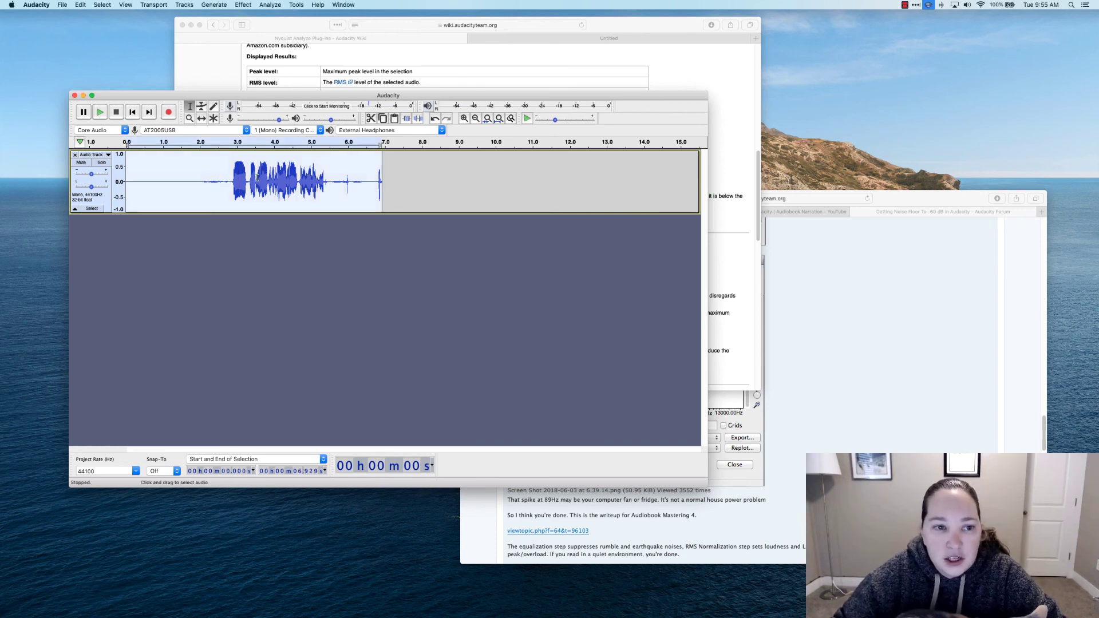
left_click(296, 5)
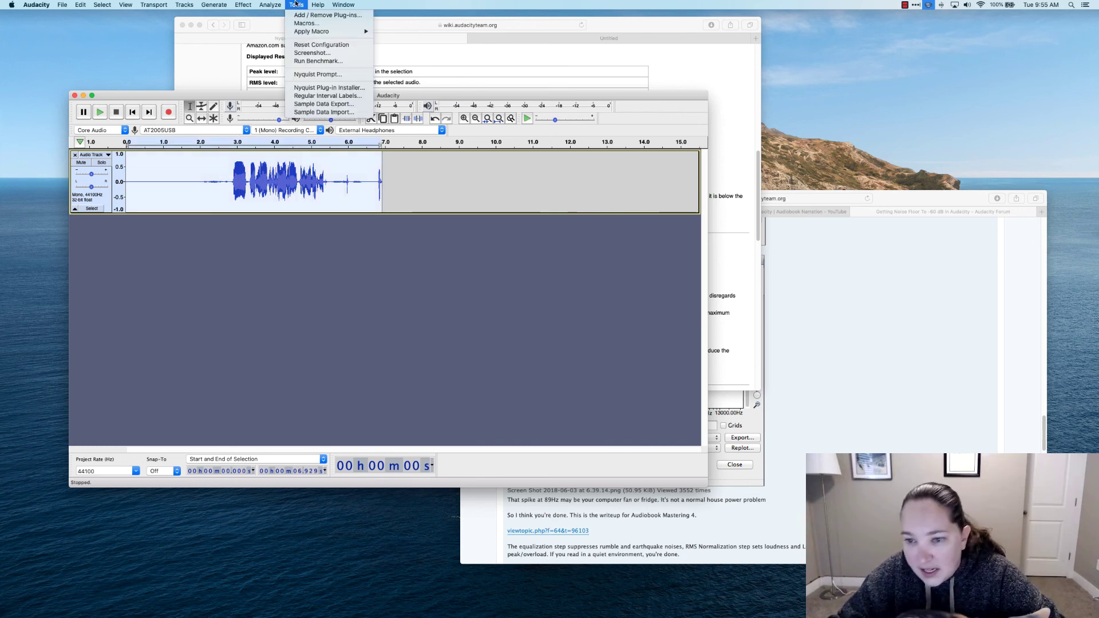
mouse_move(331, 31)
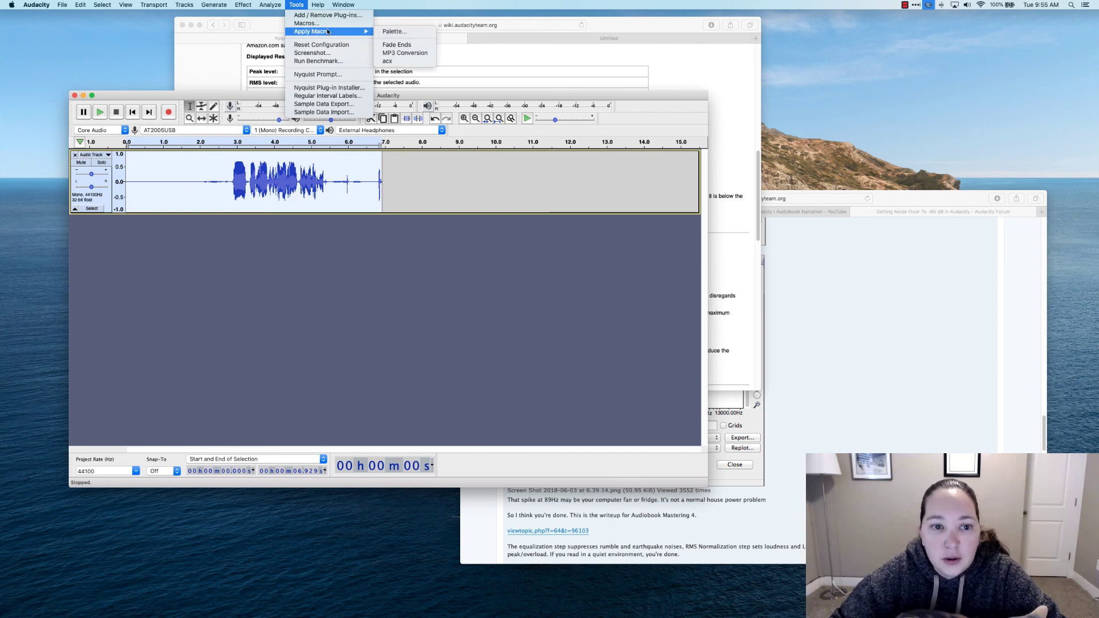
left_click(380, 62)
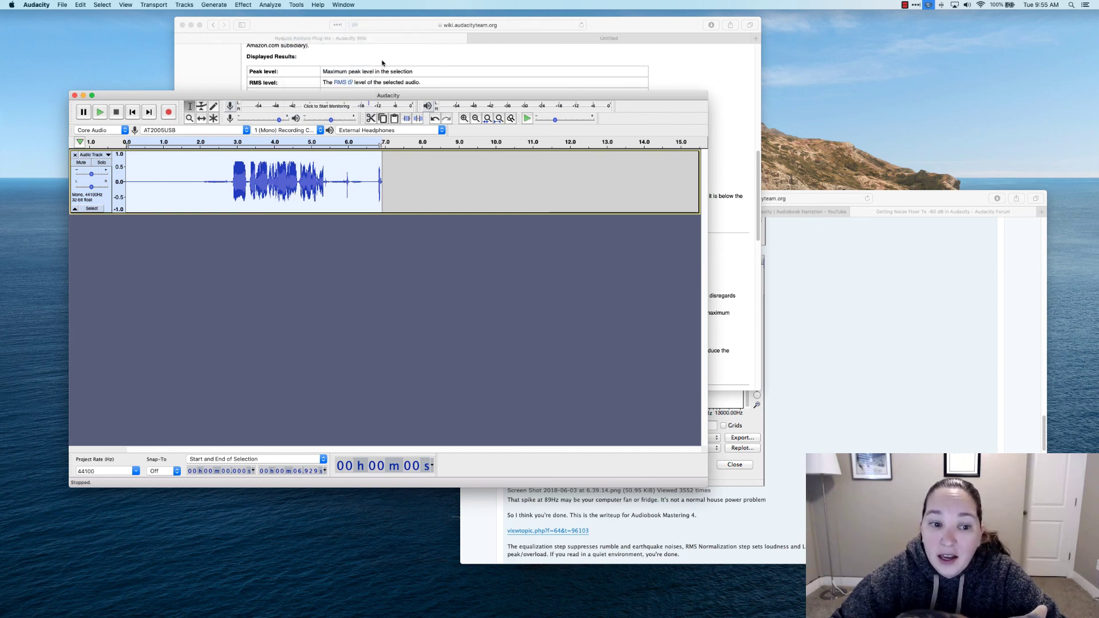
Step: Run the ACX Check script on the macro-processed recording, examine its peak, RMS and noise floor results, and dismiss them
left_click(297, 4)
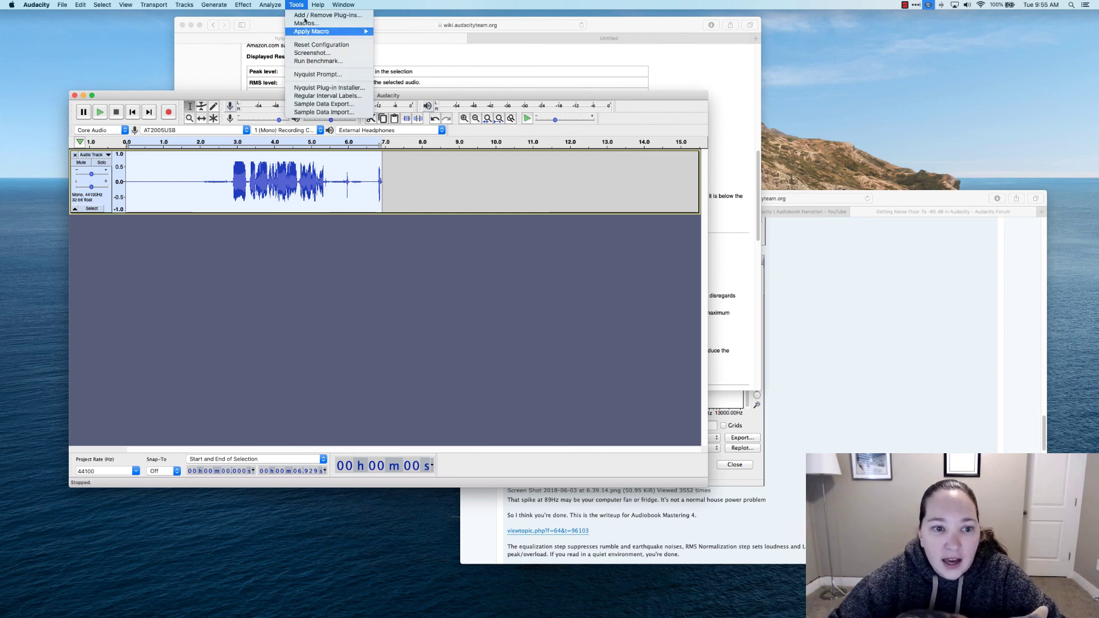
left_click(326, 77)
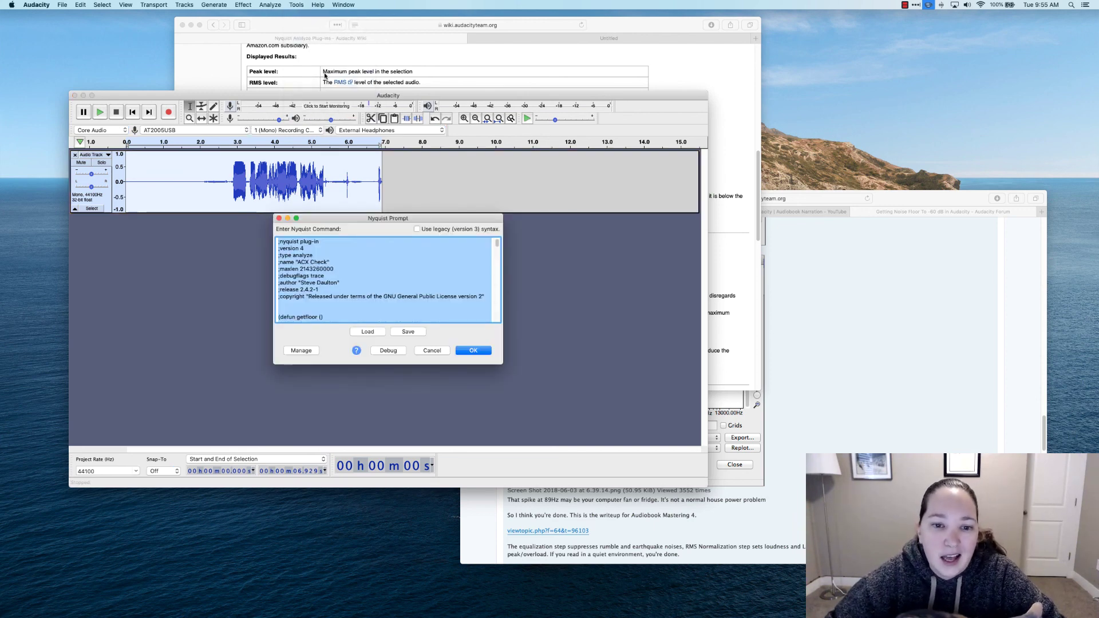
left_click(473, 350)
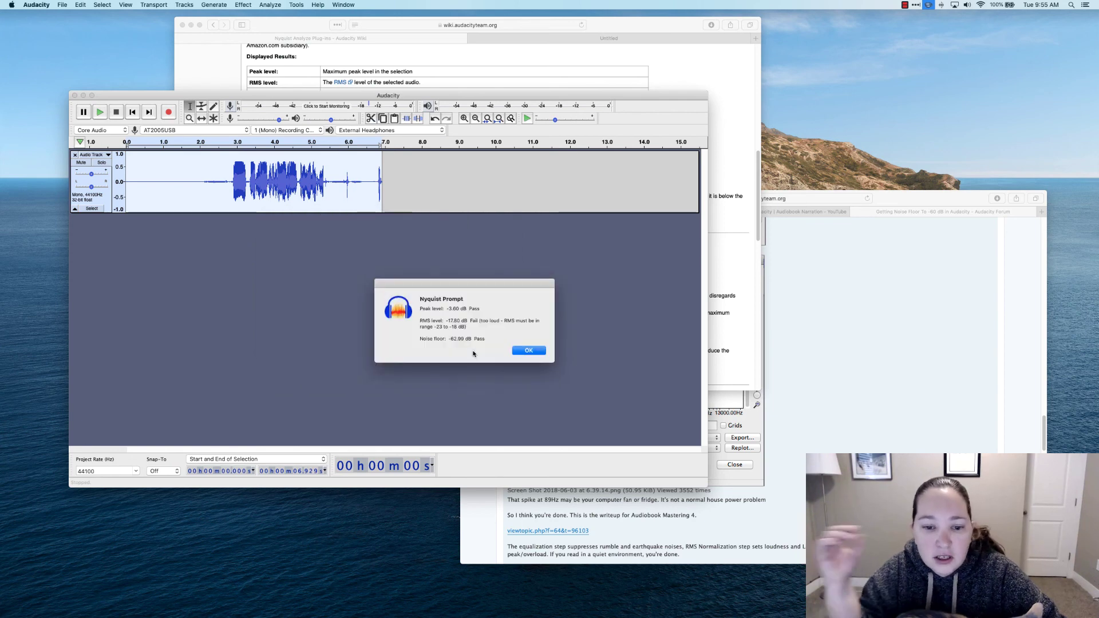
left_click(520, 349)
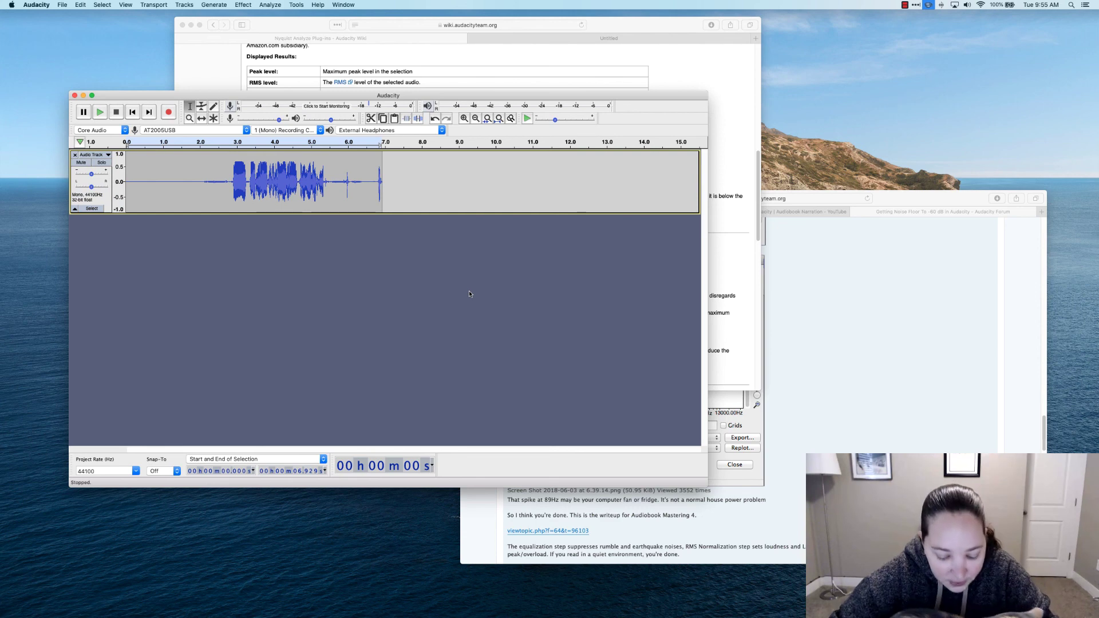
Step: Apply the acx macro once more to the entire selected recording
left_click(302, 4)
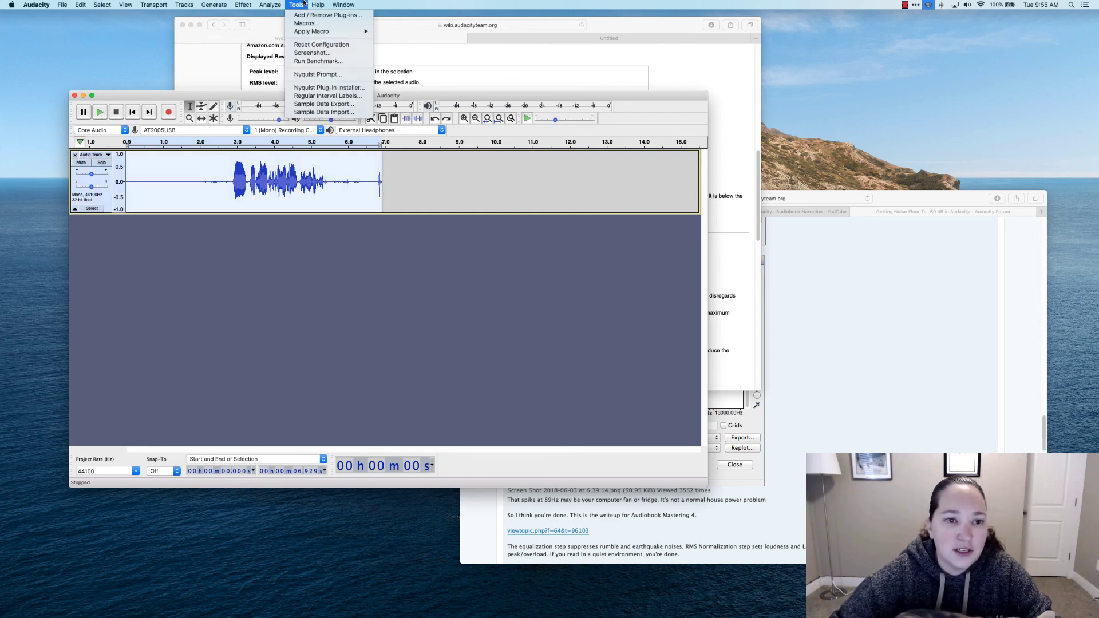
mouse_move(318, 32)
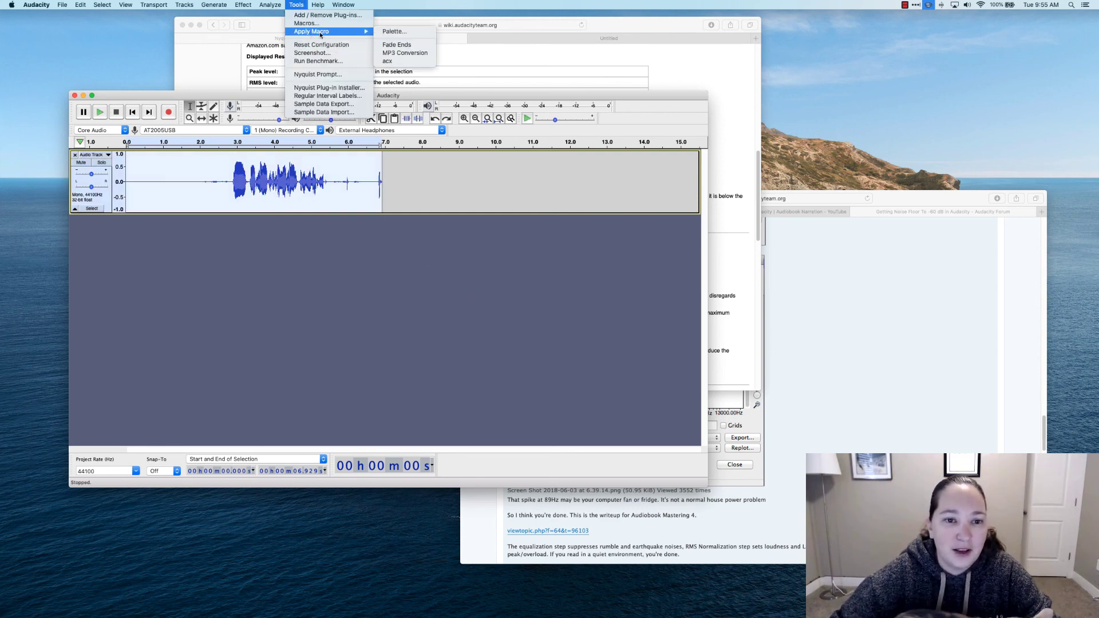
left_click(390, 62)
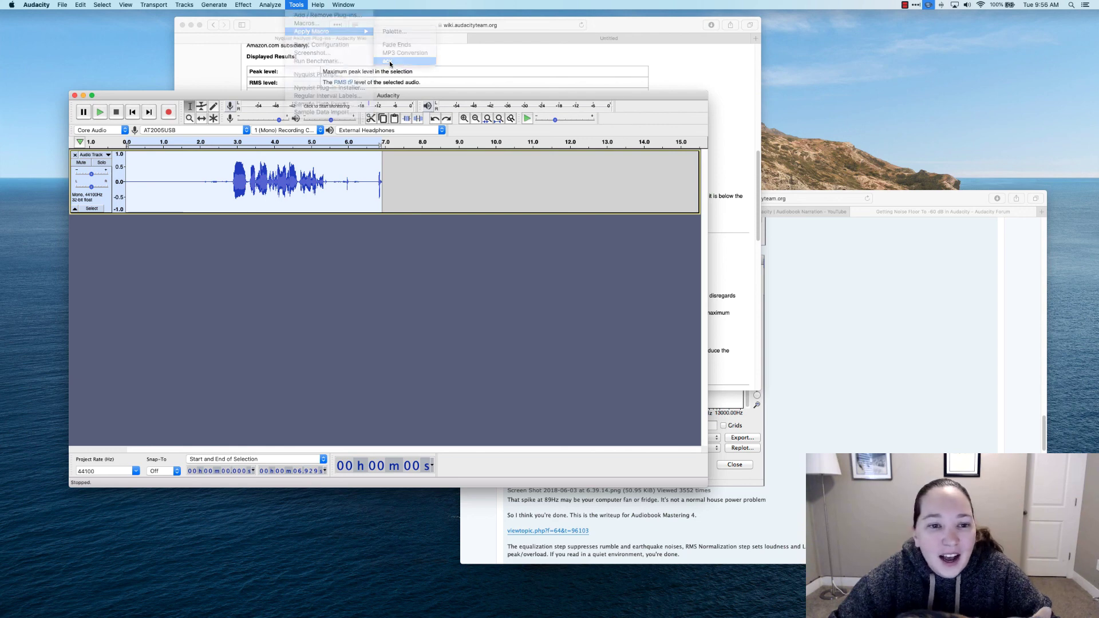
Step: Rerun the ACX Check script on the reprocessed recording and examine the results, highlighting the RMS level
left_click(295, 4)
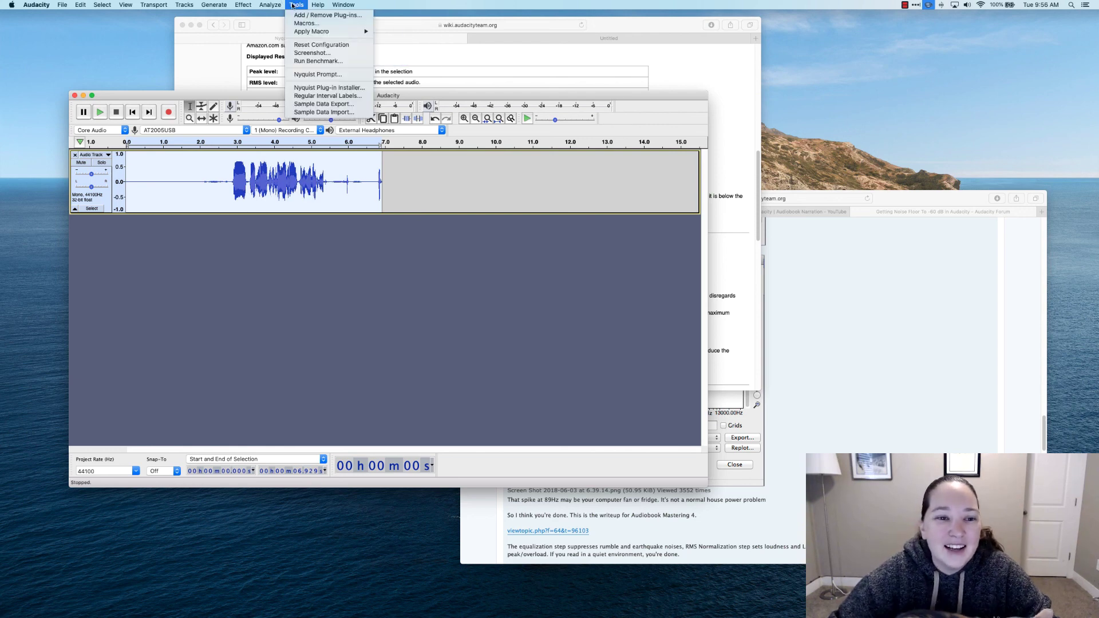
left_click(312, 75)
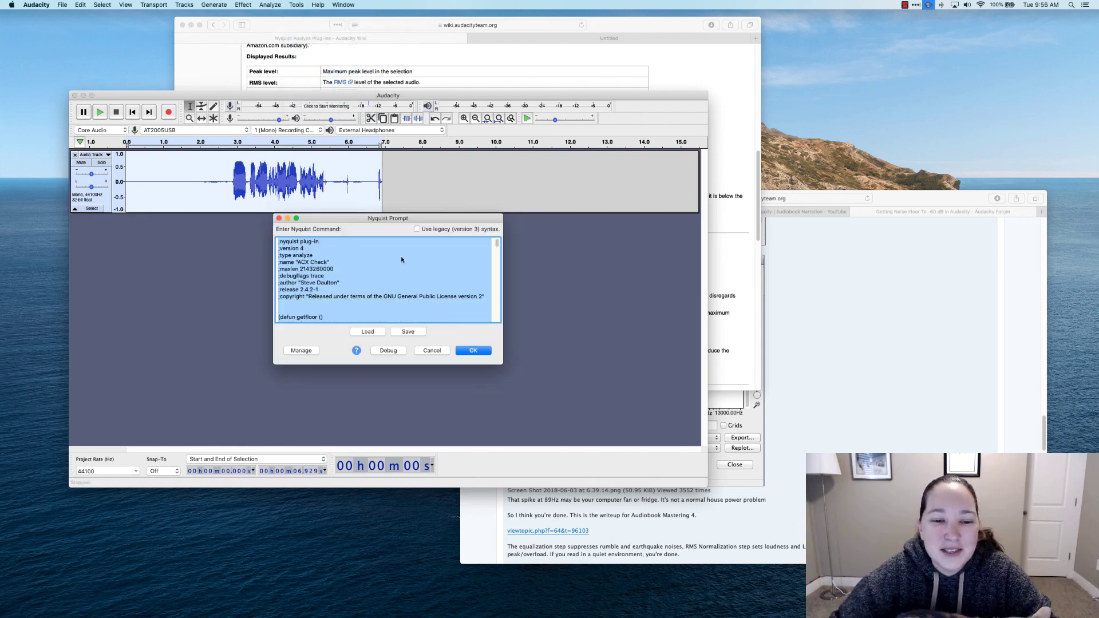
left_click(475, 348)
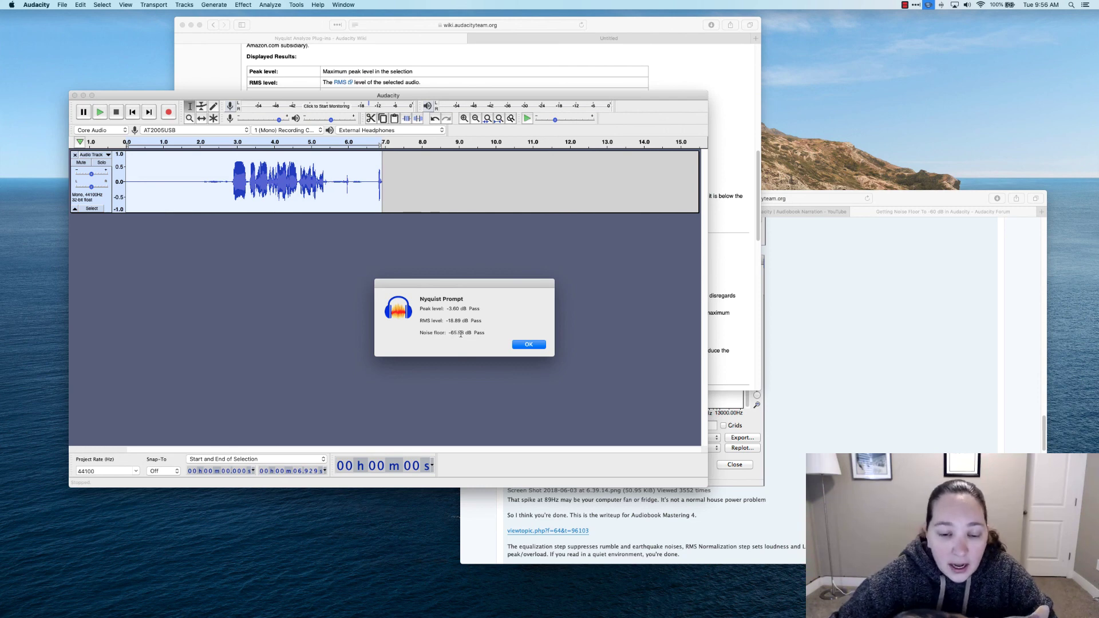
left_click_drag(419, 320, 462, 321)
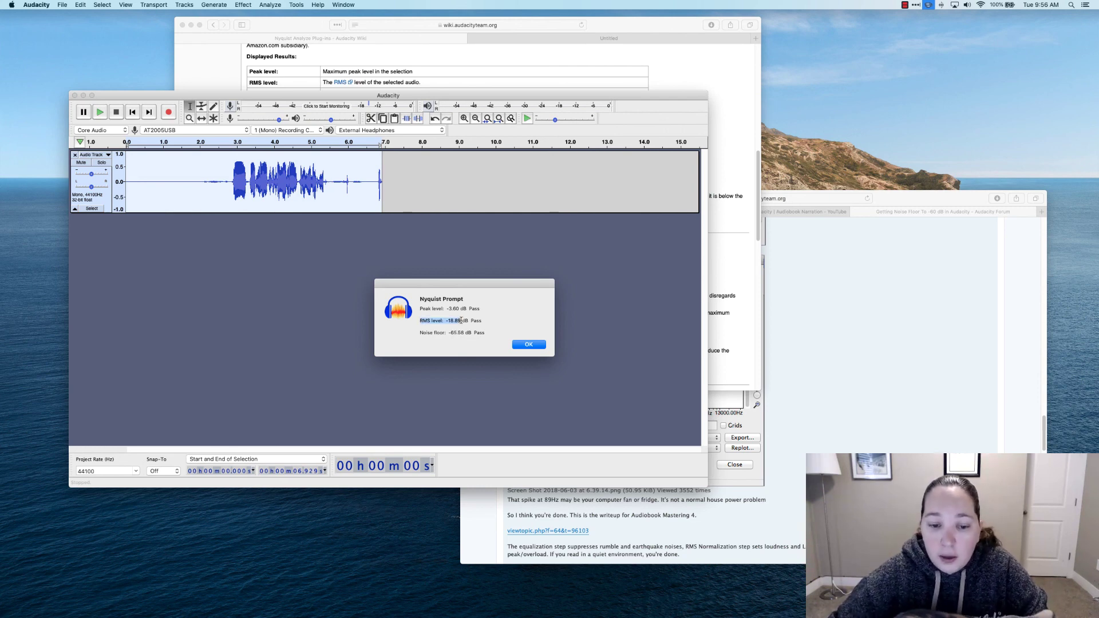